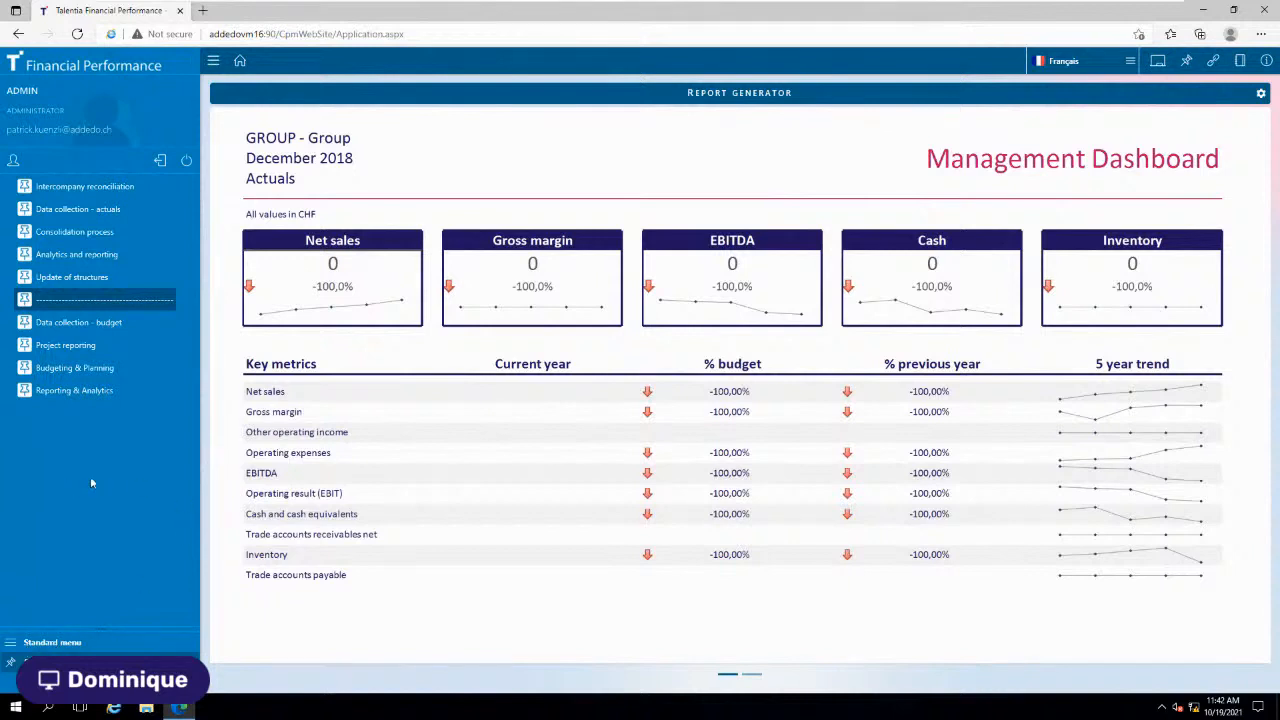
Step: Open the list of entities (Entités) from the entities and perimeters section of the Référentiel
left_click(60, 643)
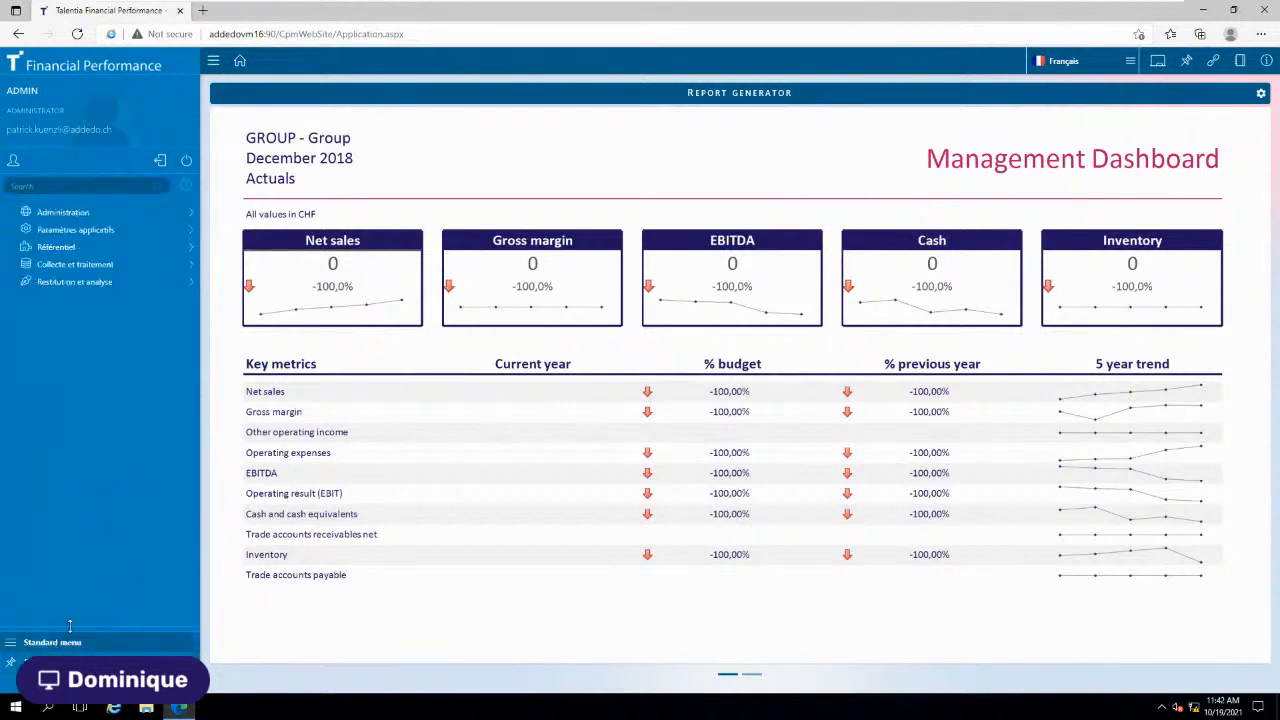
left_click(56, 247)
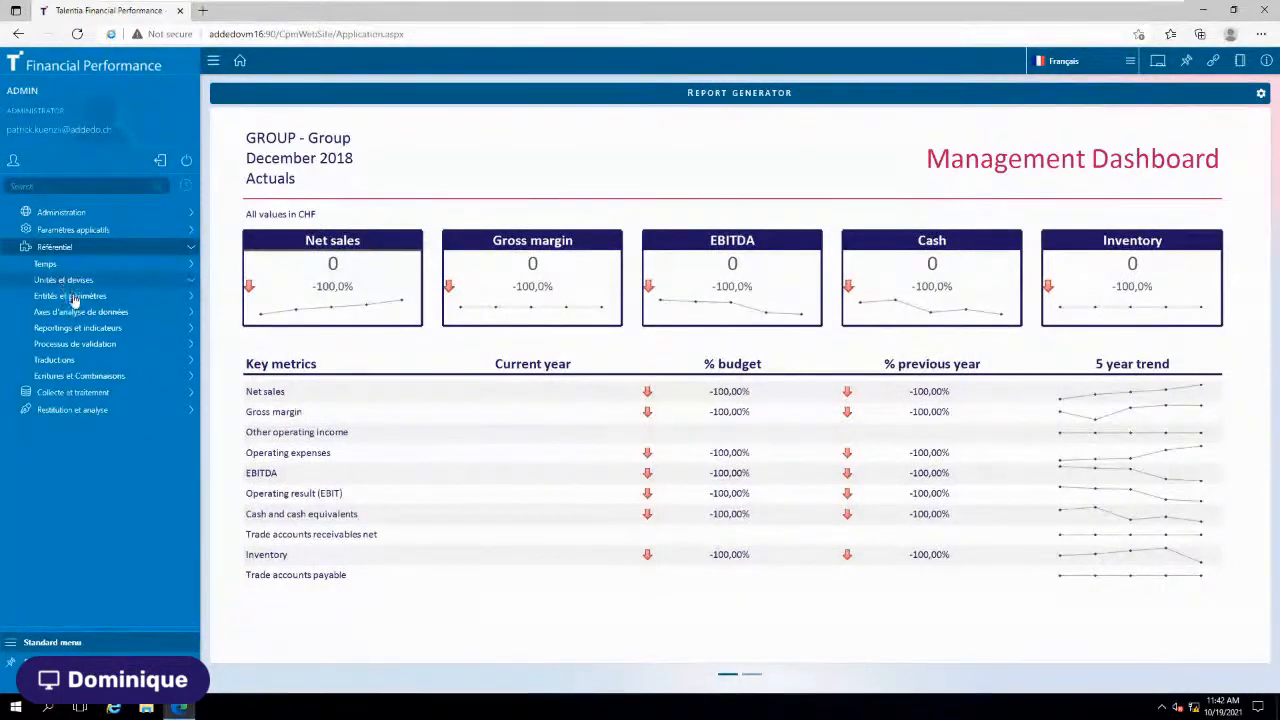
left_click(72, 297)
left_click(82, 316)
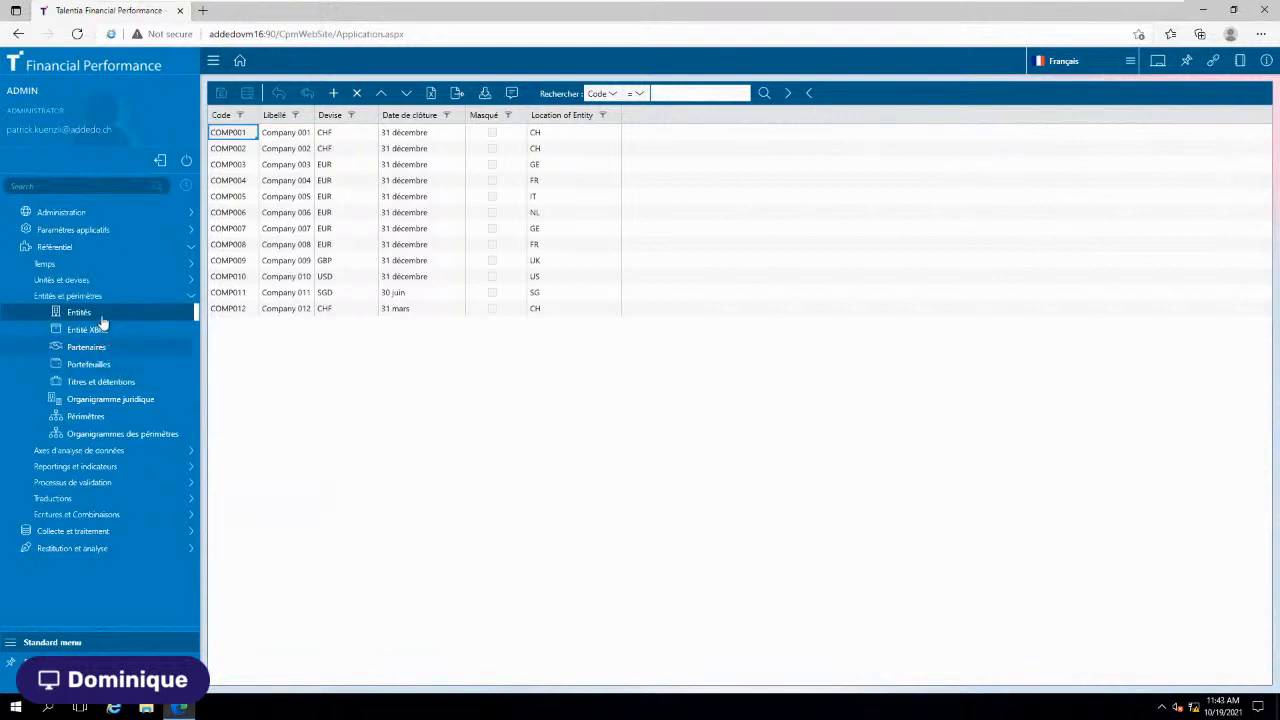
Step: Open the list of analysis dimensions (Dimensions d'analyse) and select the Project dimension
left_click(80, 297)
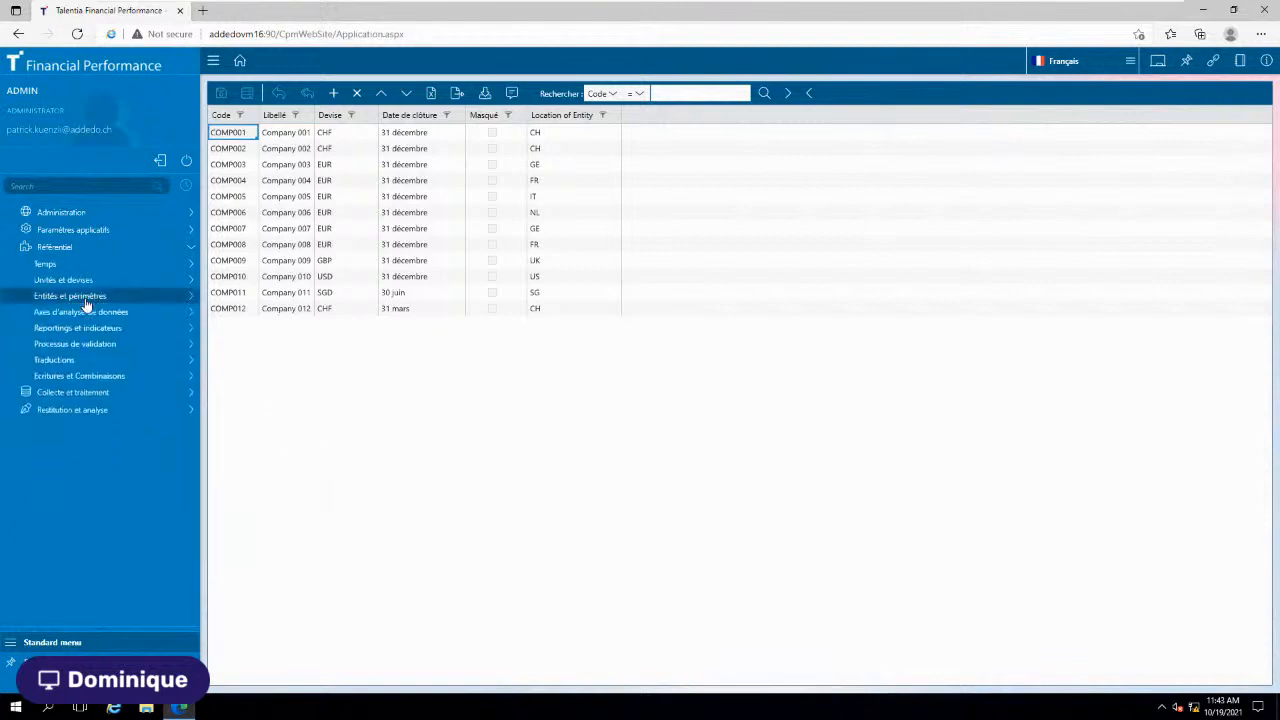
left_click(78, 312)
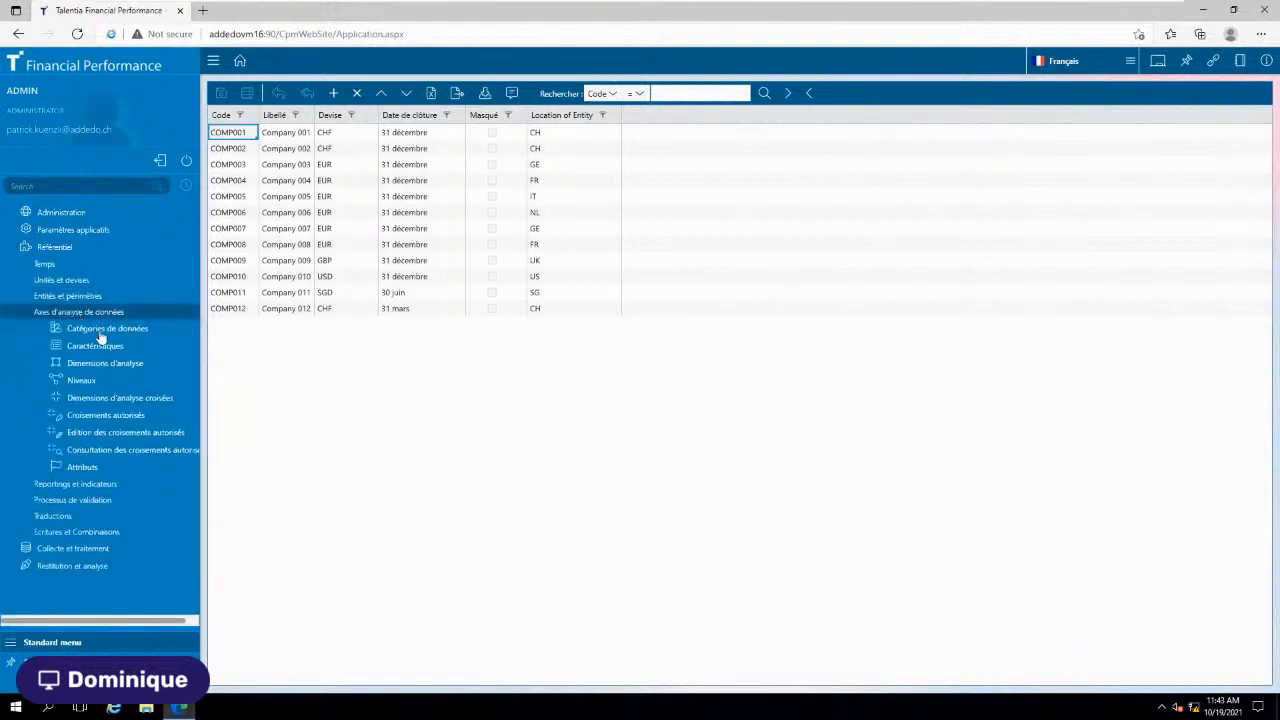
left_click(101, 366)
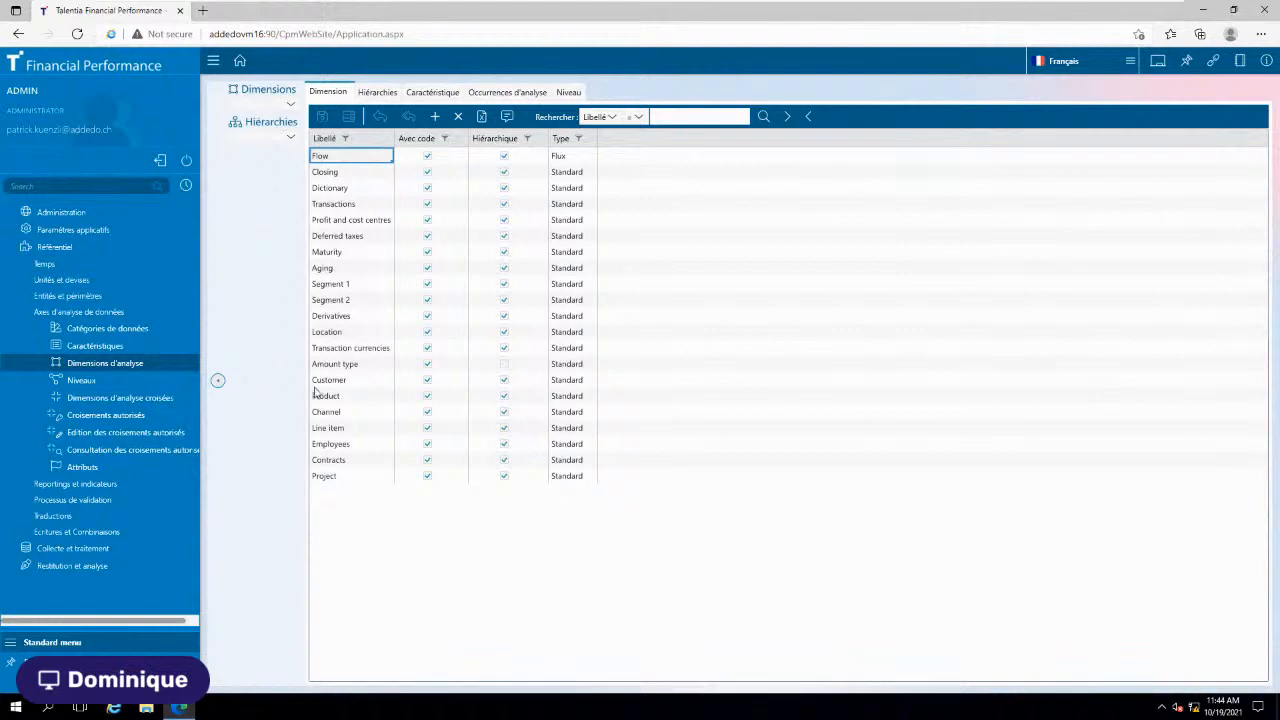
left_click(334, 478)
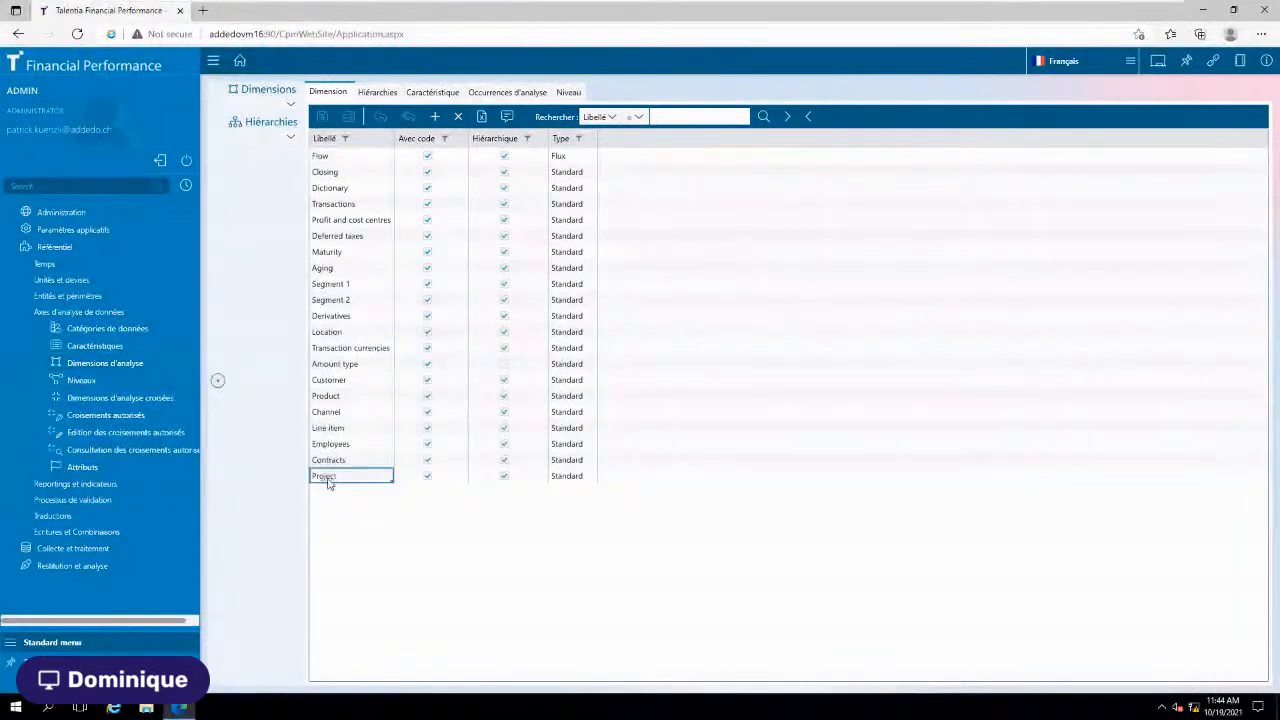
Step: Display the Project dimension's hierarchy expanded down to the Project01 sub-projects, and examine the characteristics associated with the dimension
left_click(270, 105)
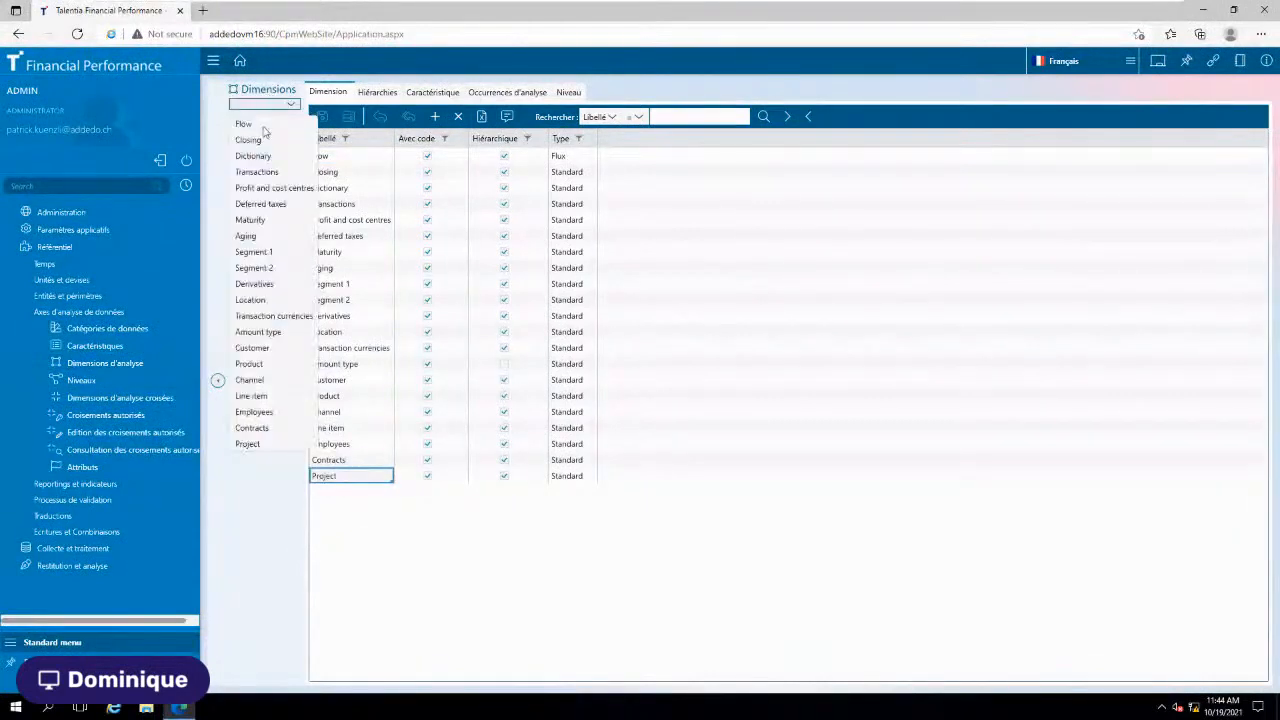
left_click(262, 444)
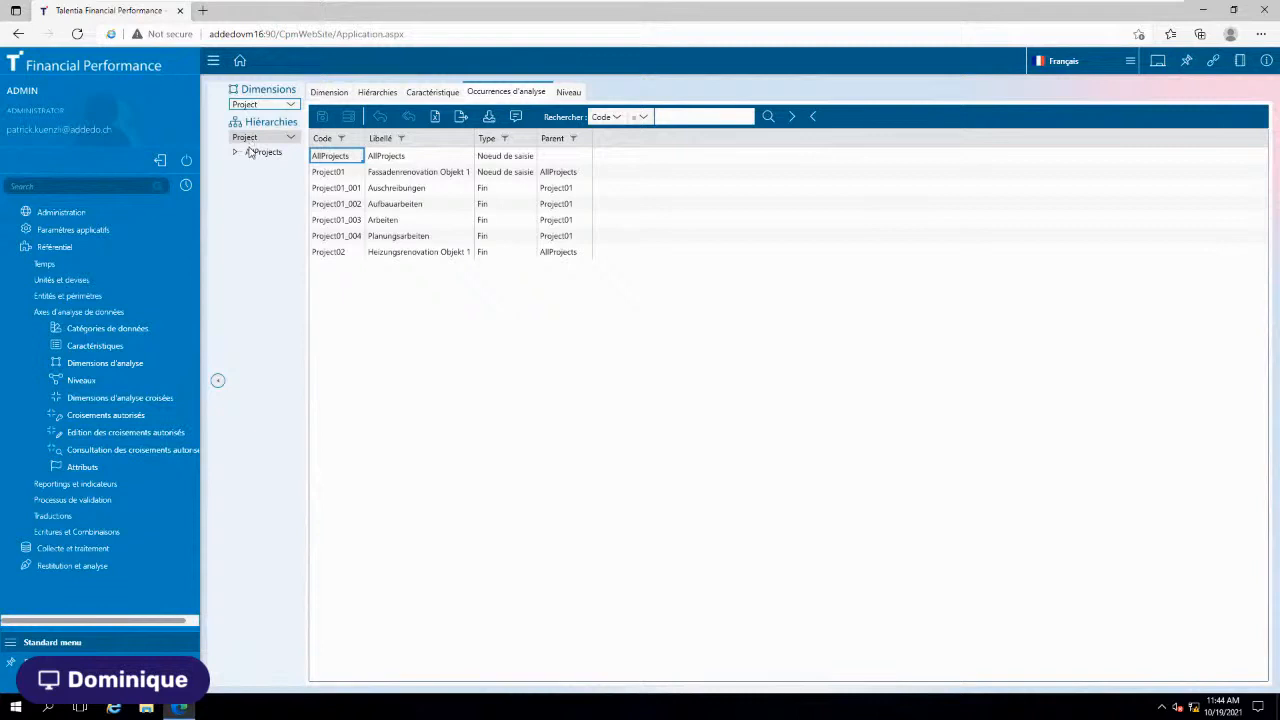
left_click(235, 152)
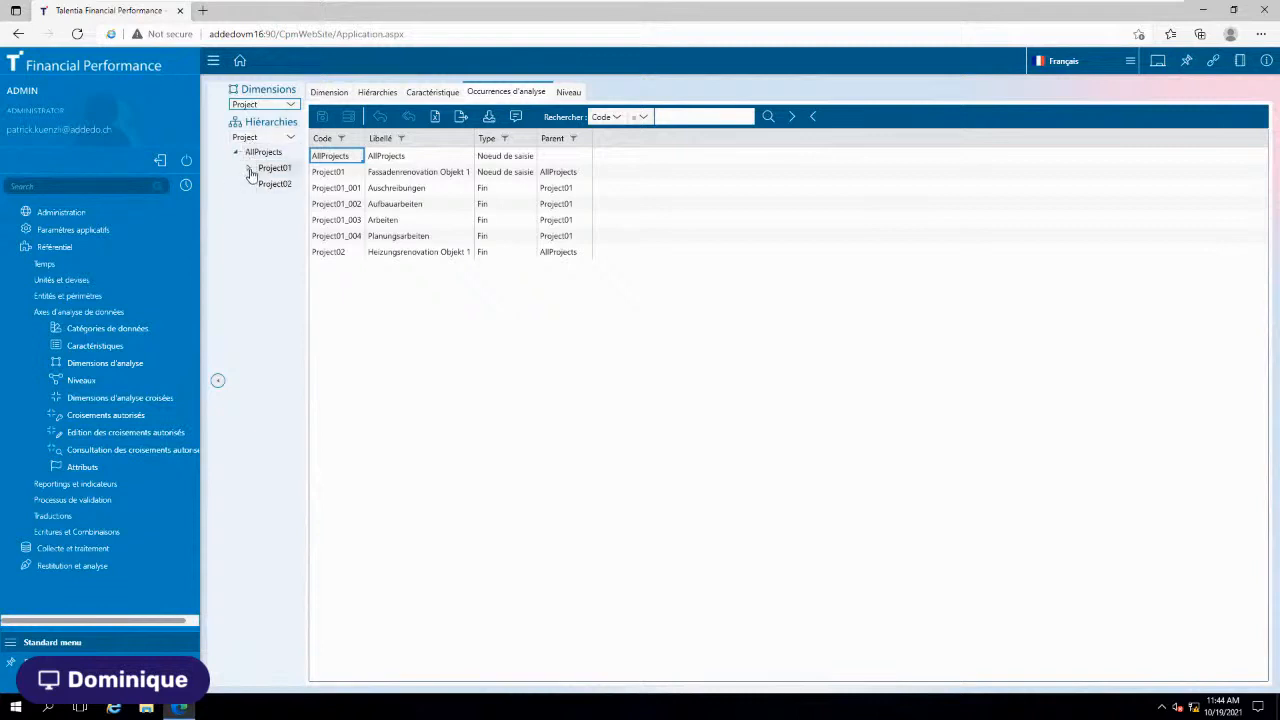
left_click(249, 168)
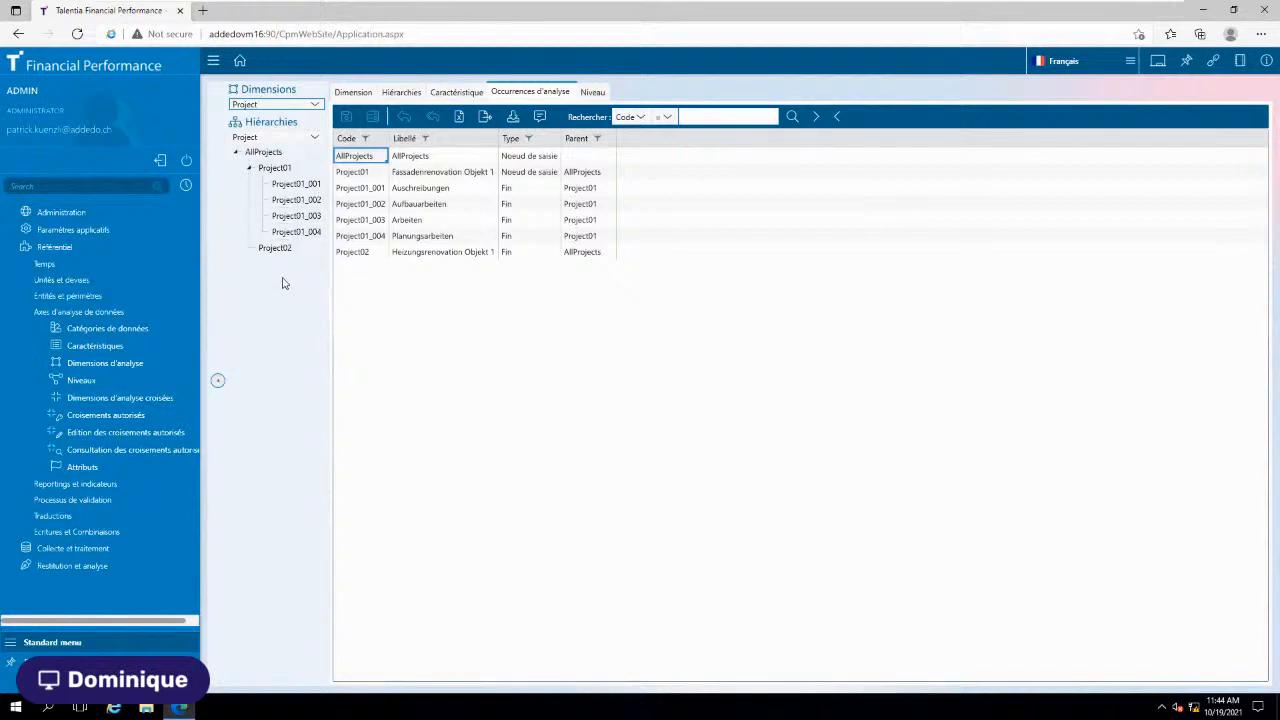
left_click(456, 92)
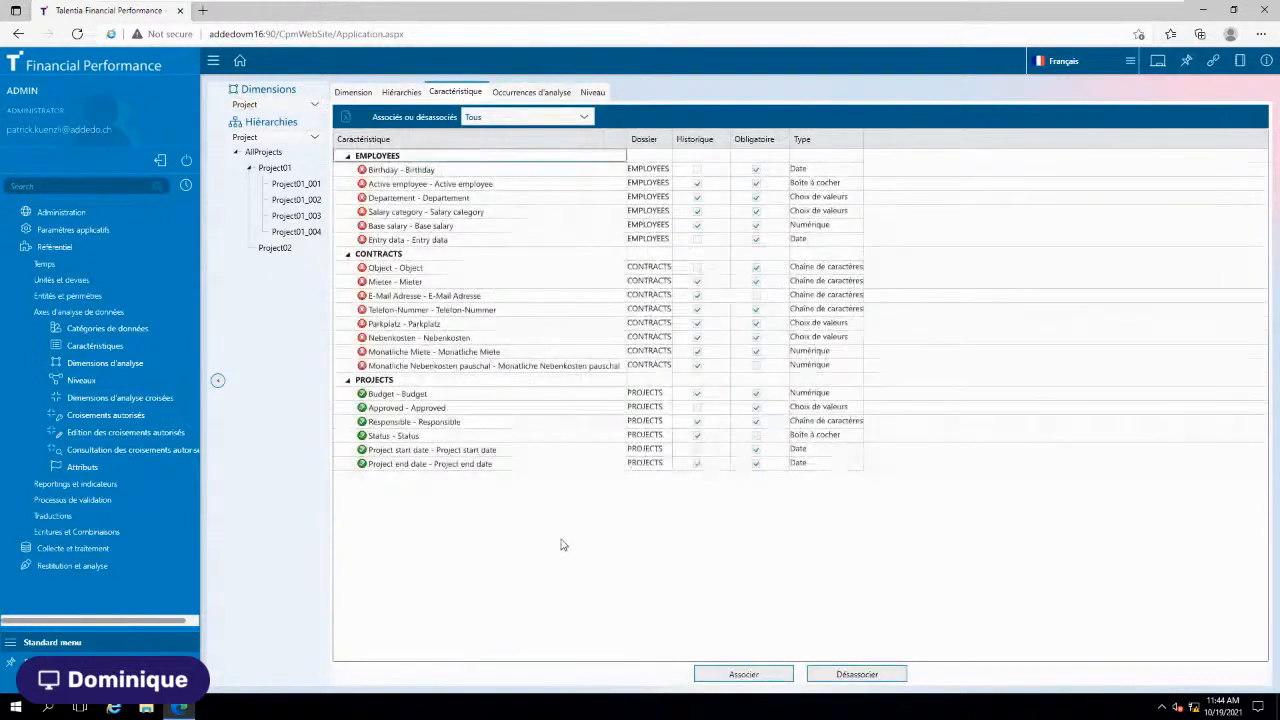
left_click(508, 384)
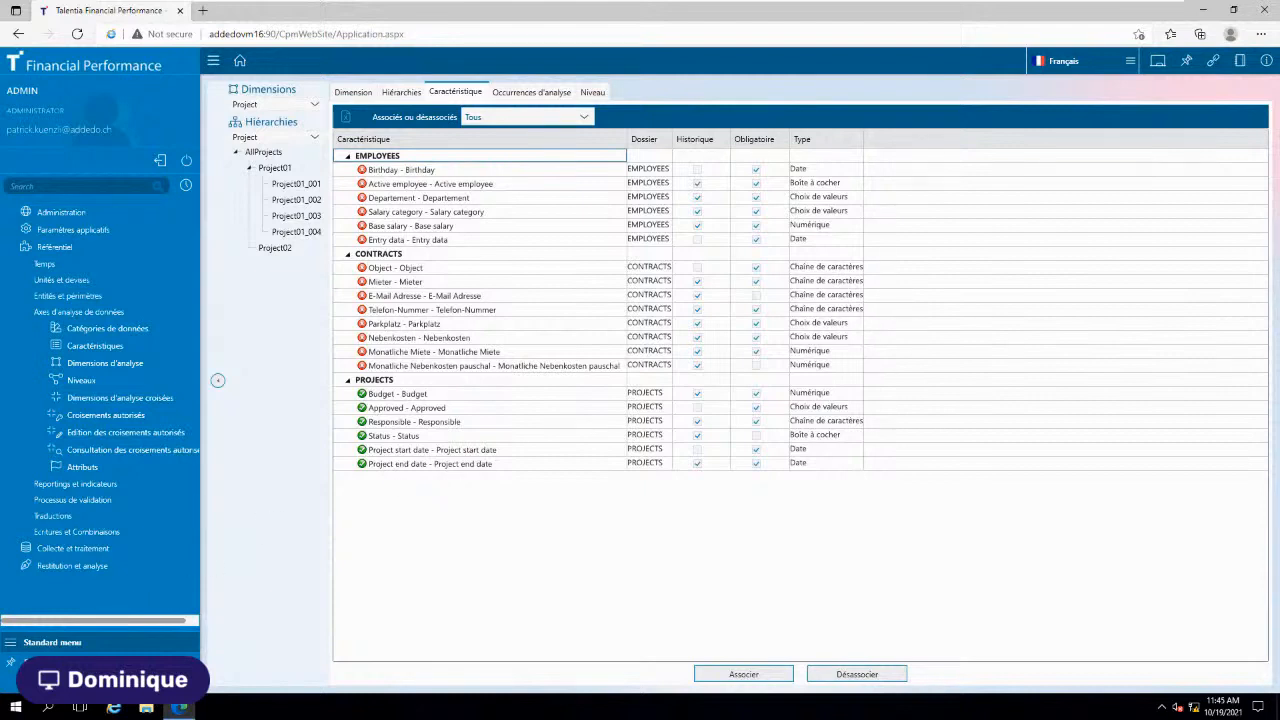
Step: Open the "Update project information" report, propagate business year 2020 and select the Project01_002 - Aufbauarbeiten row
left_click(102, 660)
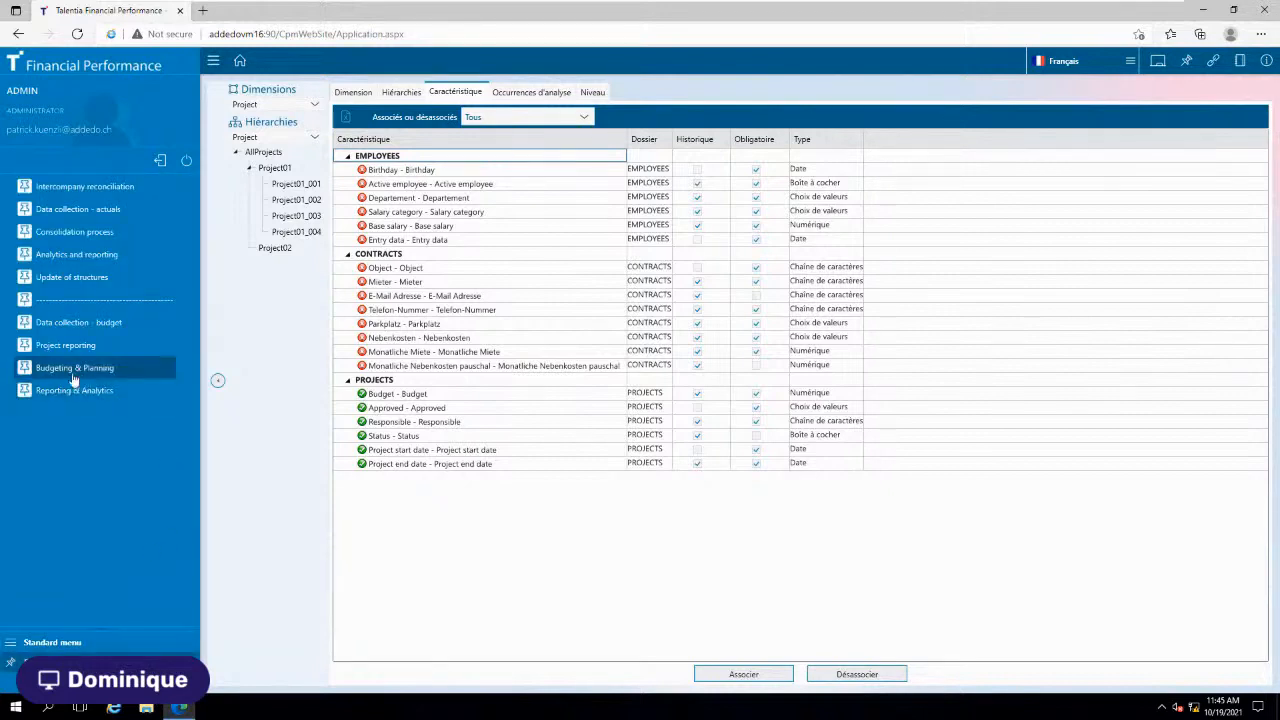
left_click(60, 348)
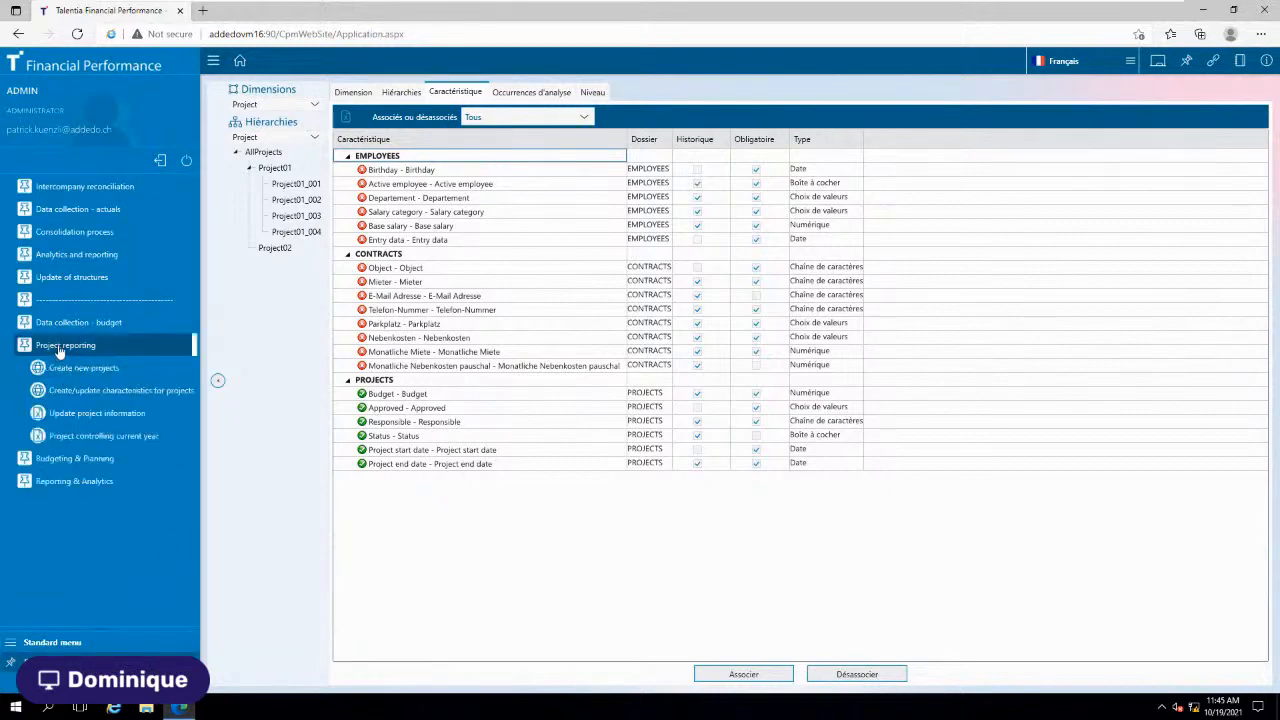
left_click(92, 421)
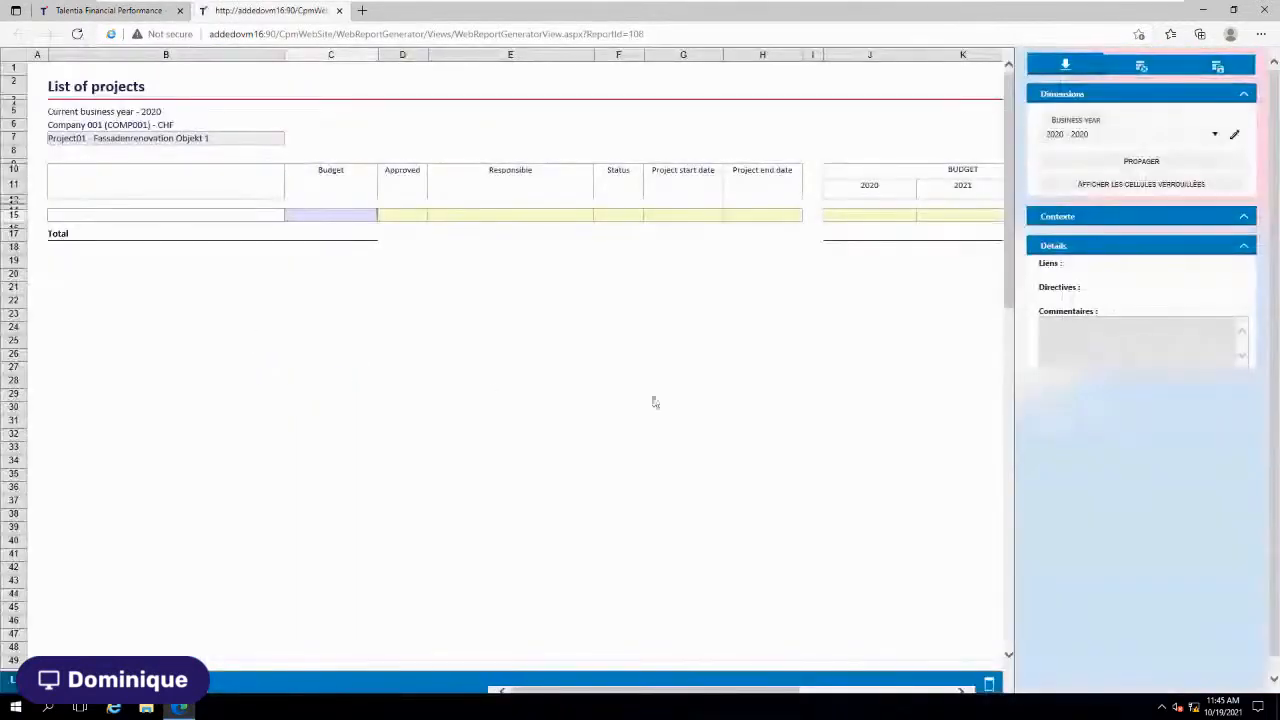
left_click(1141, 163)
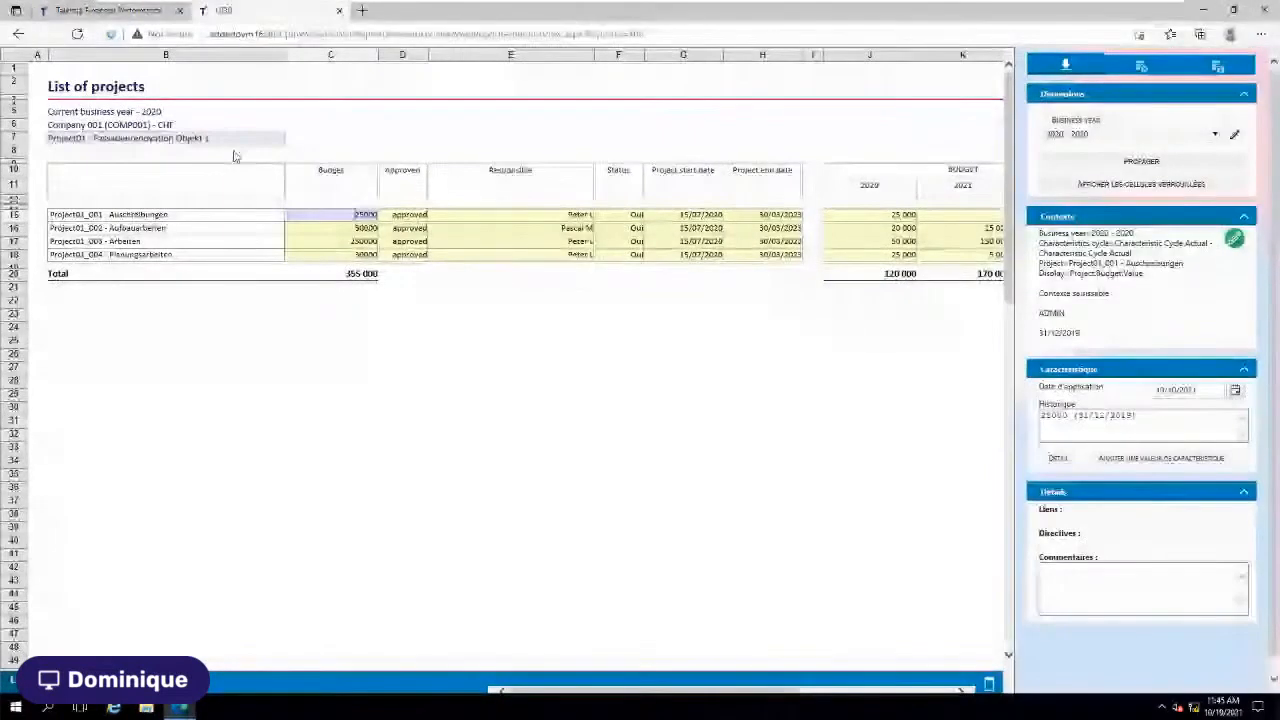
left_click(122, 232)
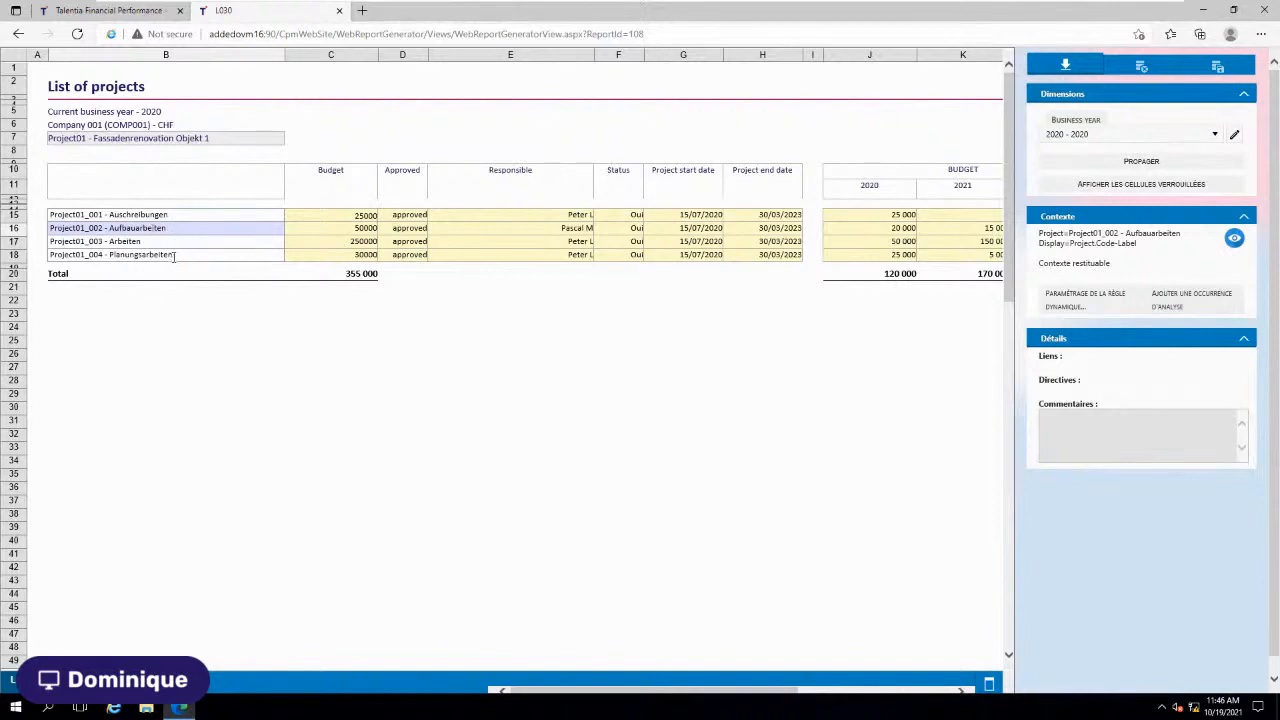
Step: View the detailed change history of the Responsible value for Project01_001 - Auschreibungen, and close the report
left_click(523, 217)
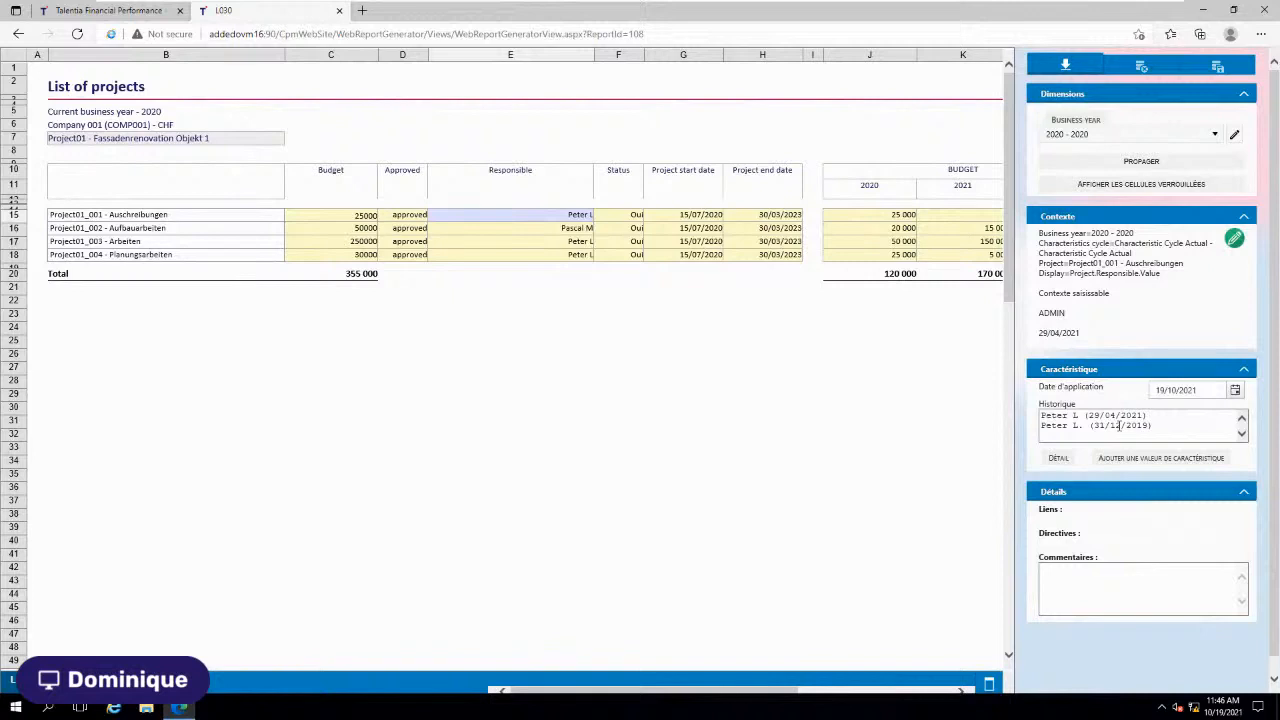
left_click(1058, 457)
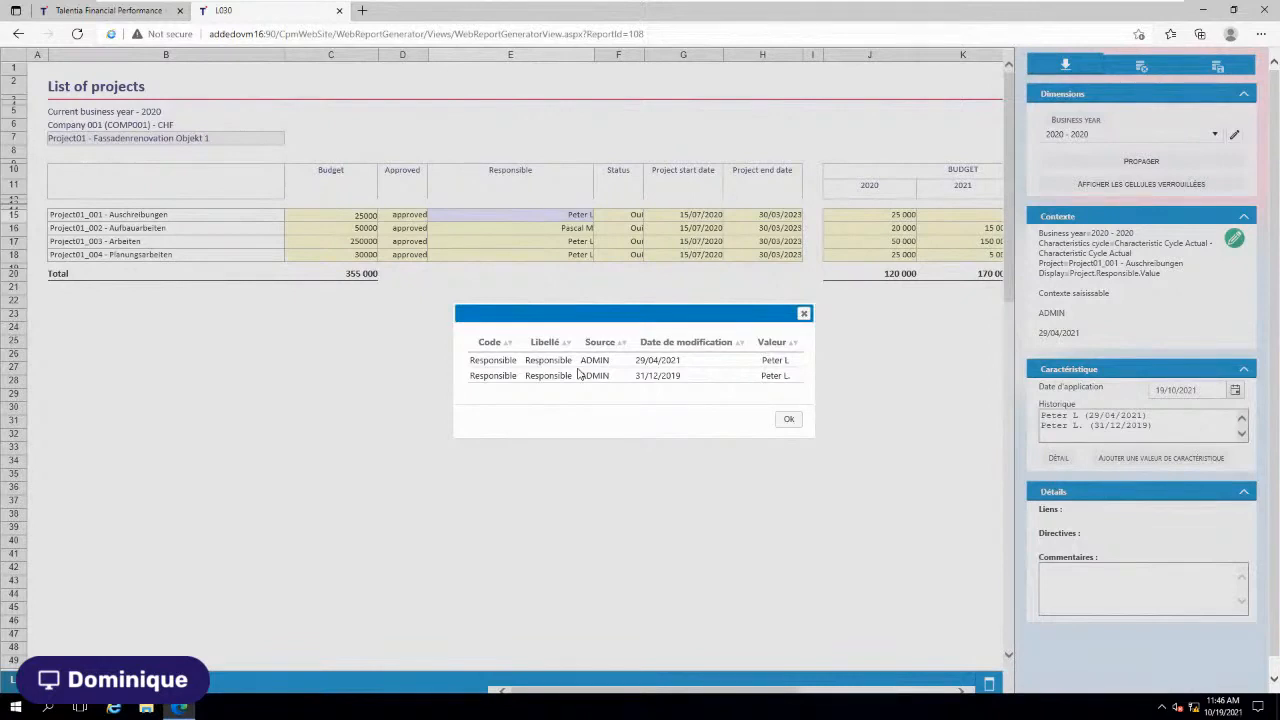
left_click(804, 316)
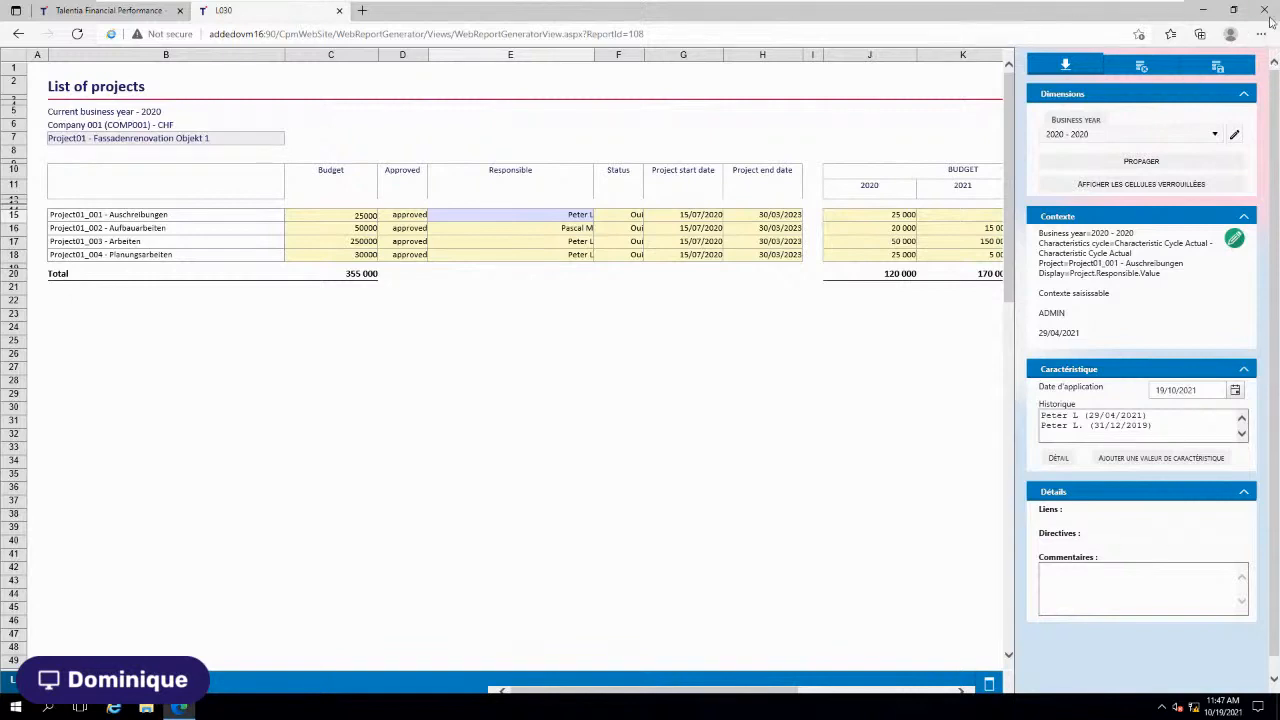
left_click(339, 10)
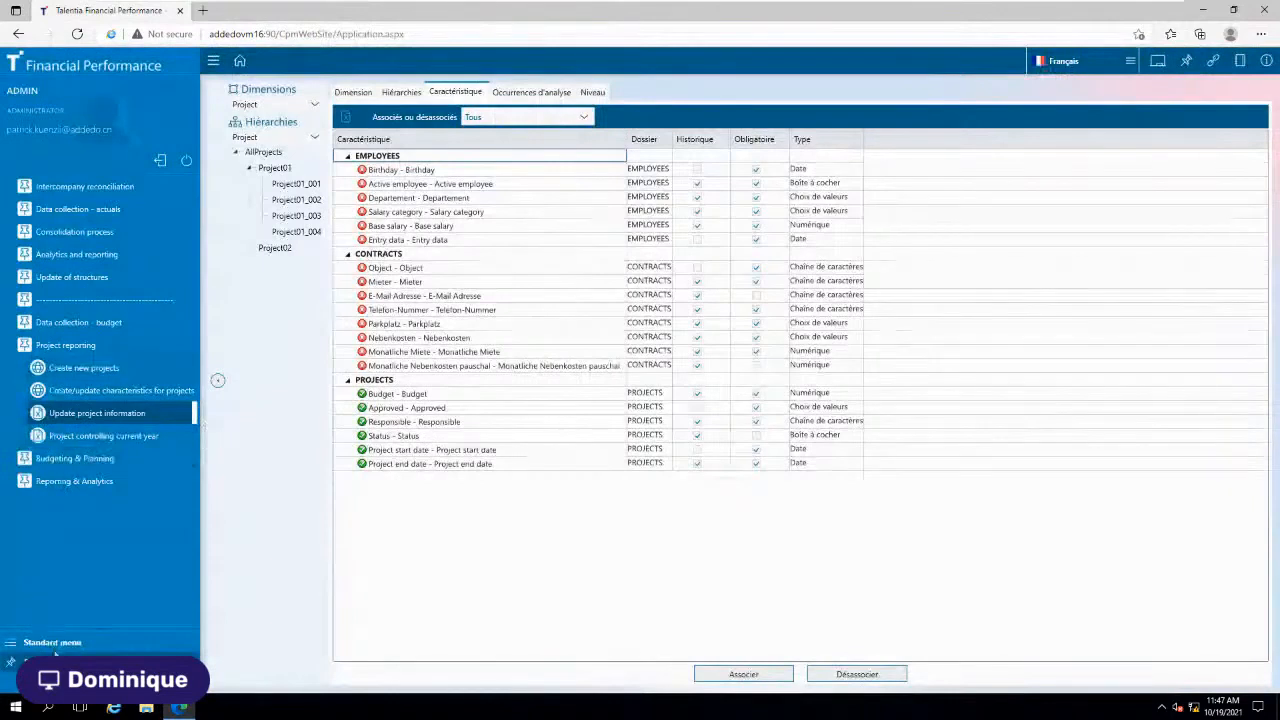
Step: Open the reportings and indicators (Reportings et indicateurs) of the Référentiel and display the CONSOLIDATION reporting's indicators
left_click(52, 642)
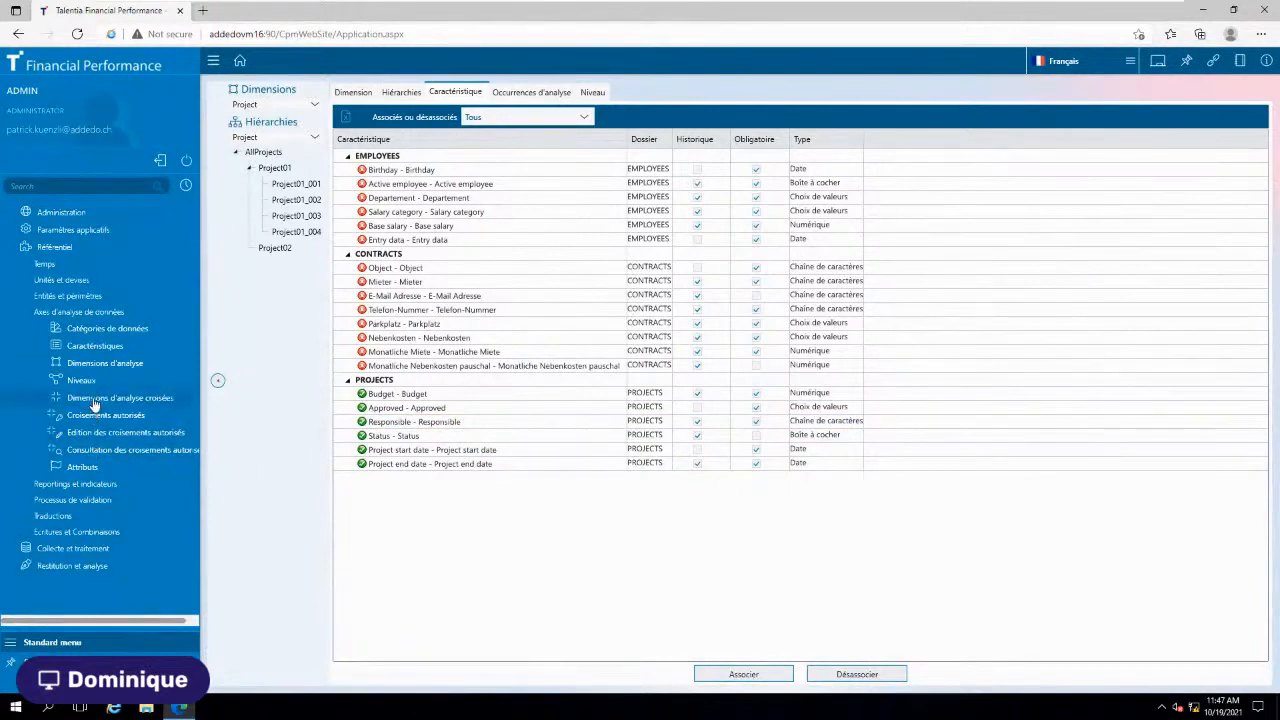
left_click(62, 312)
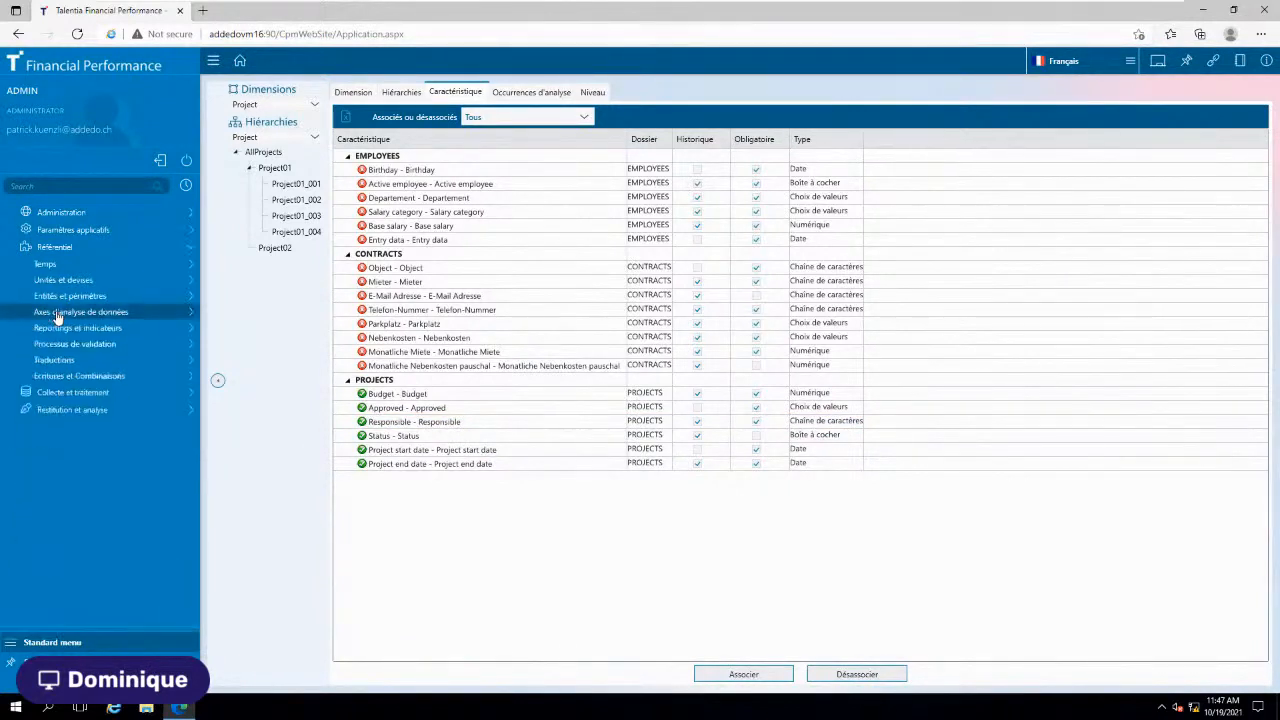
left_click(66, 330)
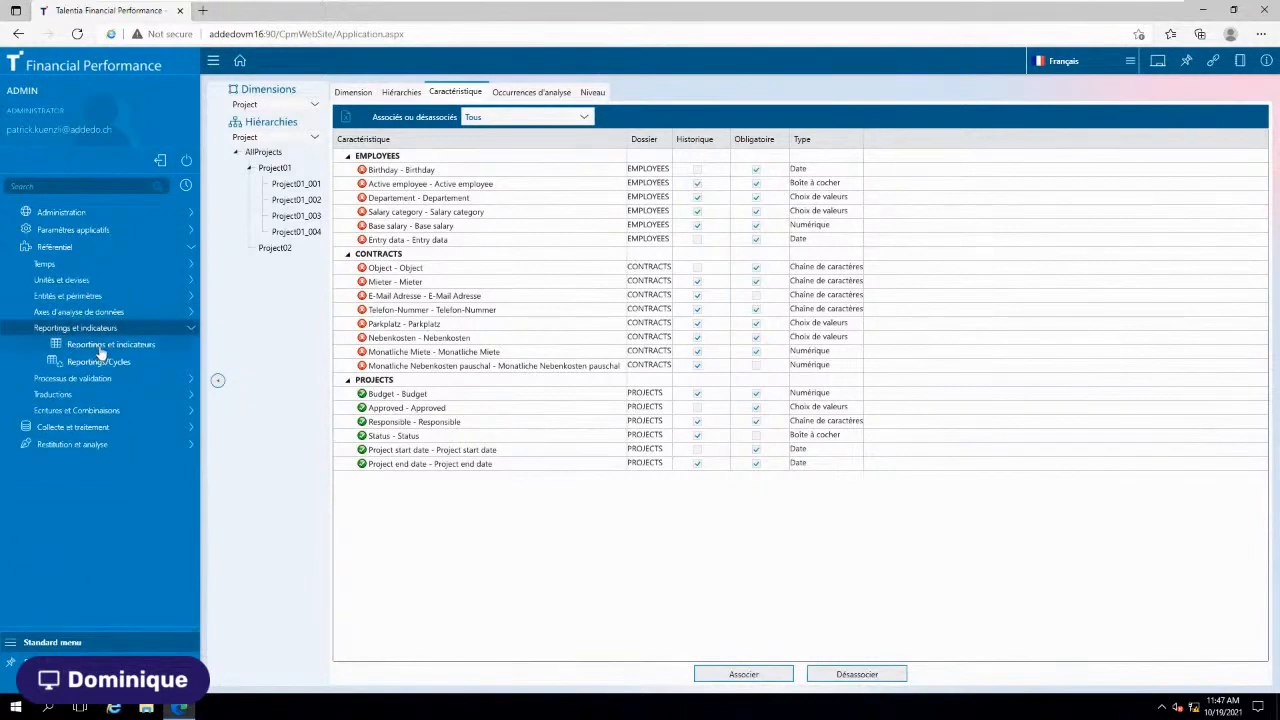
left_click(100, 346)
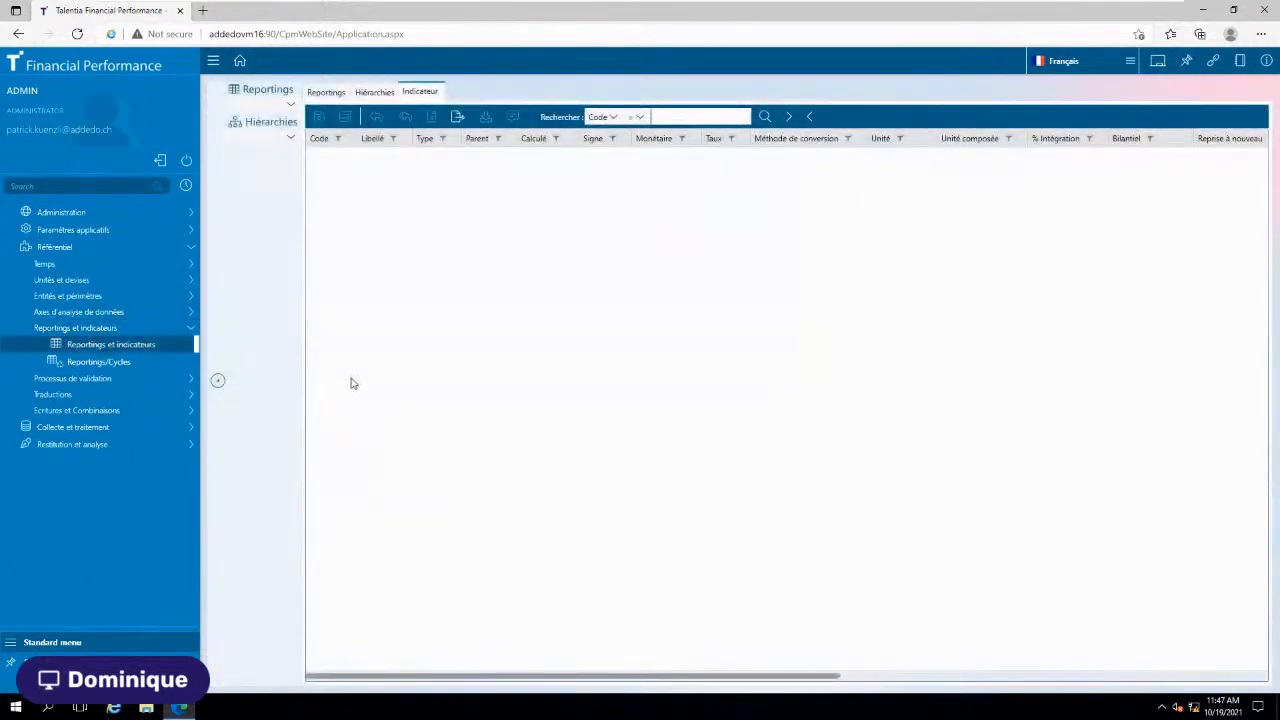
left_click(290, 106)
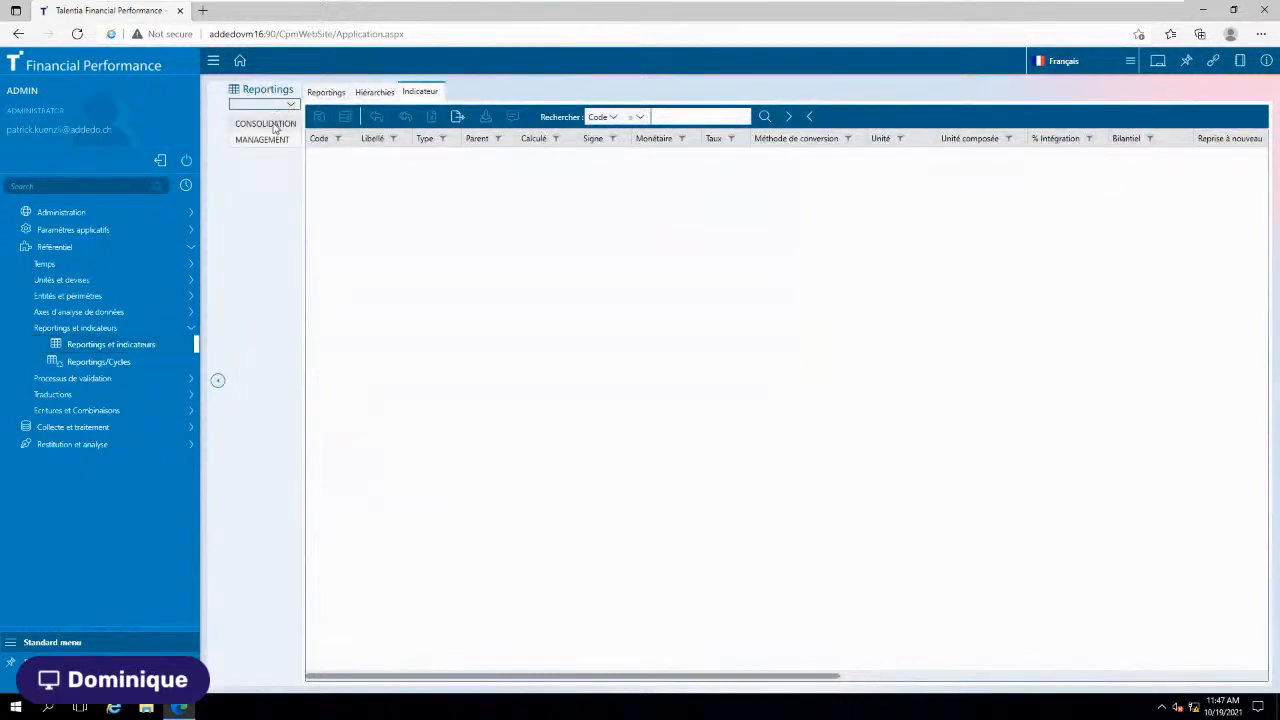
left_click(272, 124)
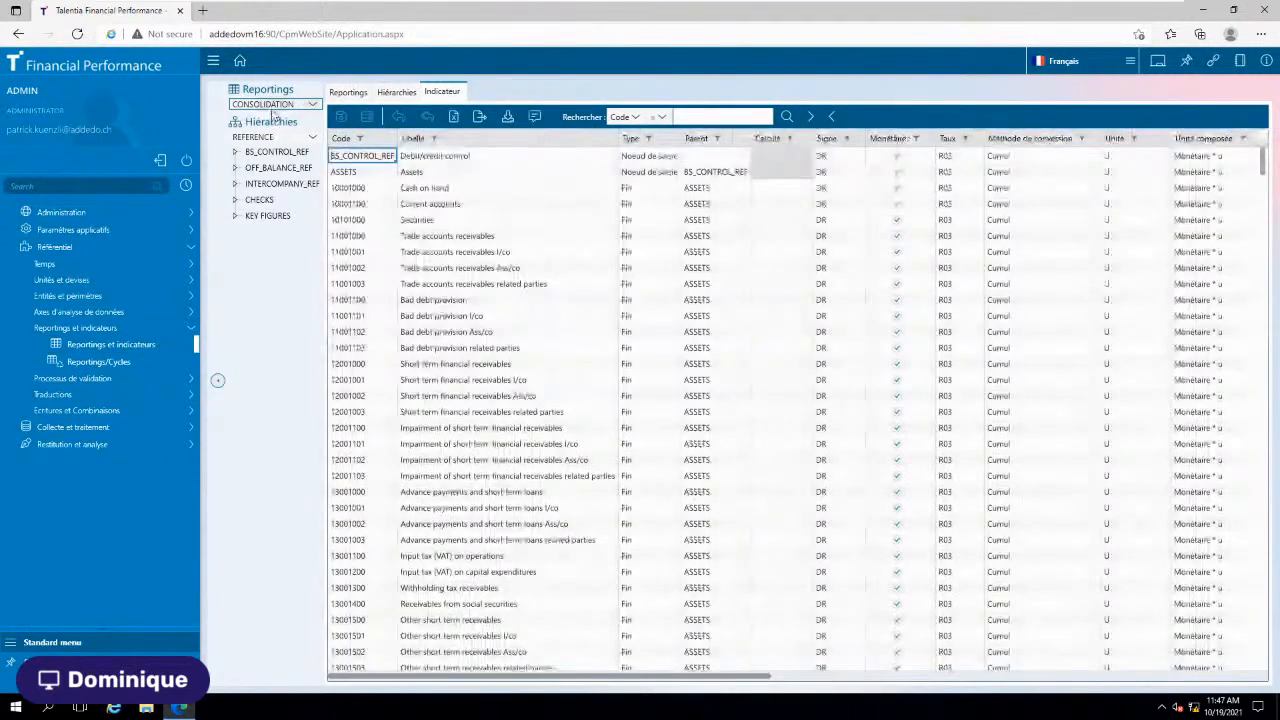
Step: Display the MANAGEMENT reporting's indicators and expand its PROJECTS and RESULT nodes in the hierarchy
left_click(278, 106)
left_click(272, 139)
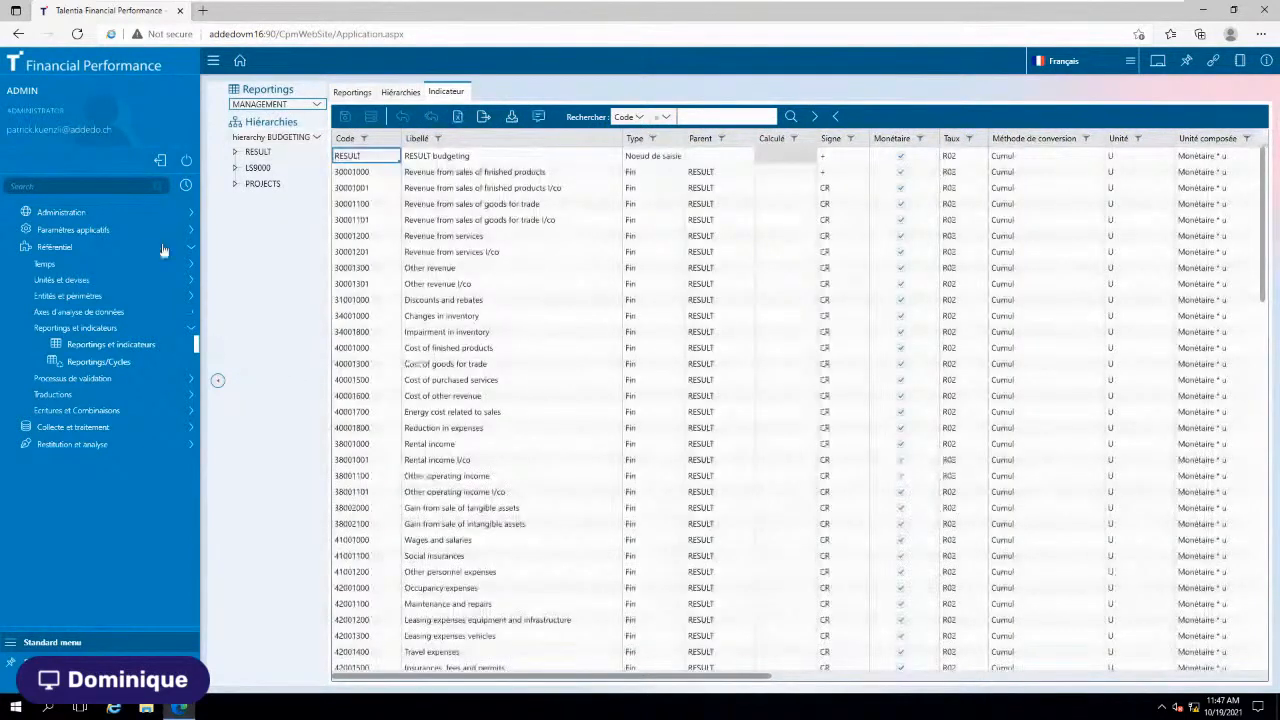
left_click(235, 186)
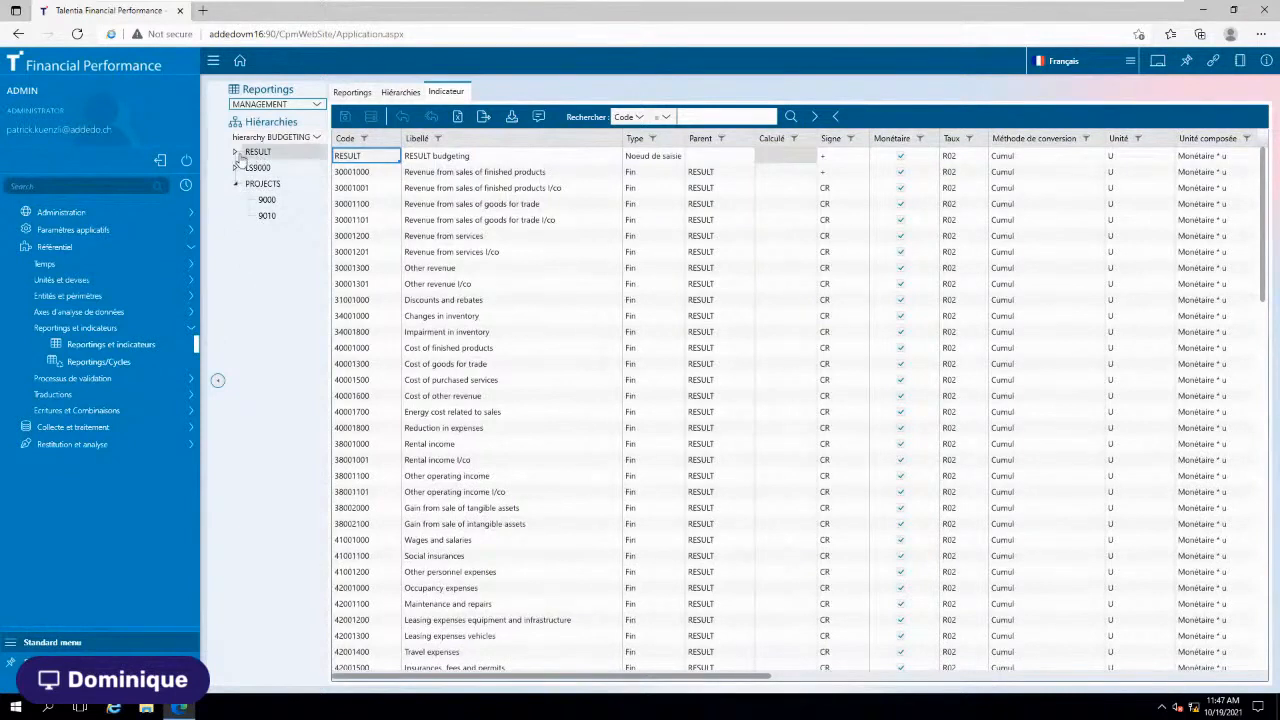
left_click(235, 153)
Step: Select indicator 30001000 and examine the analysis dimensions assigned to the RESULT indicators
left_click(268, 170)
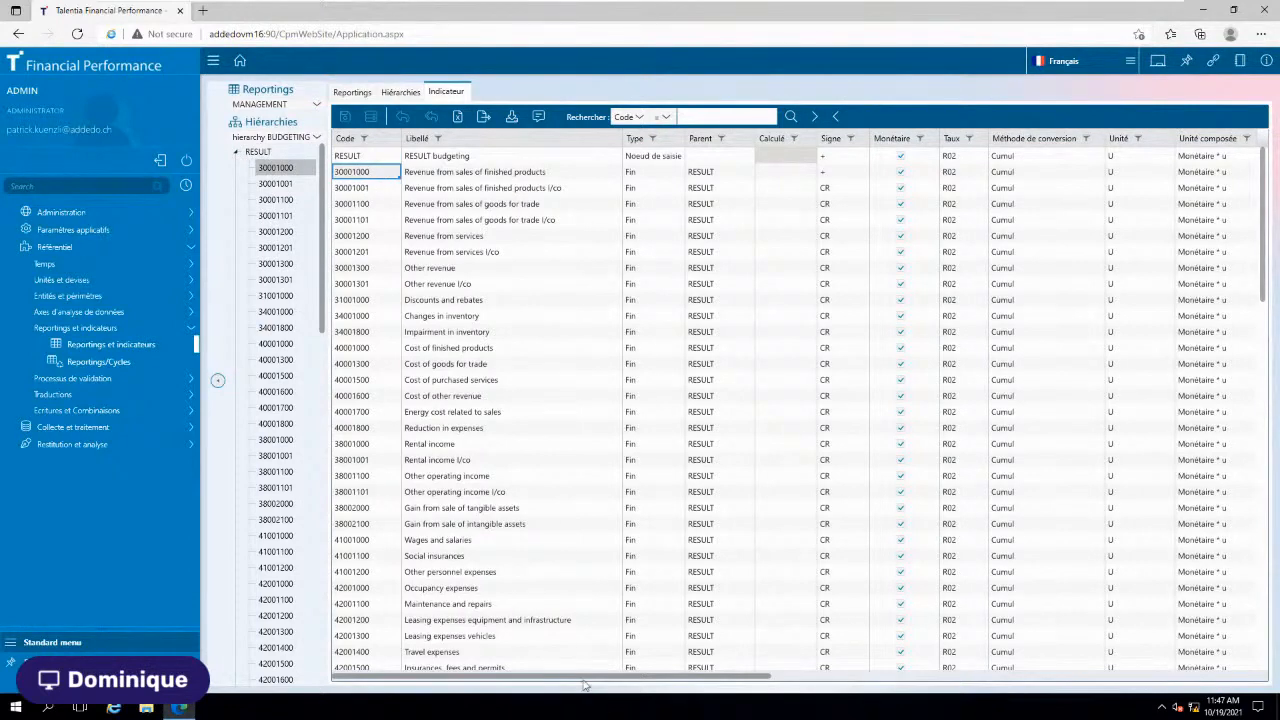
scroll(586, 680, "right", 2)
left_click_drag(665, 661, 1160, 671)
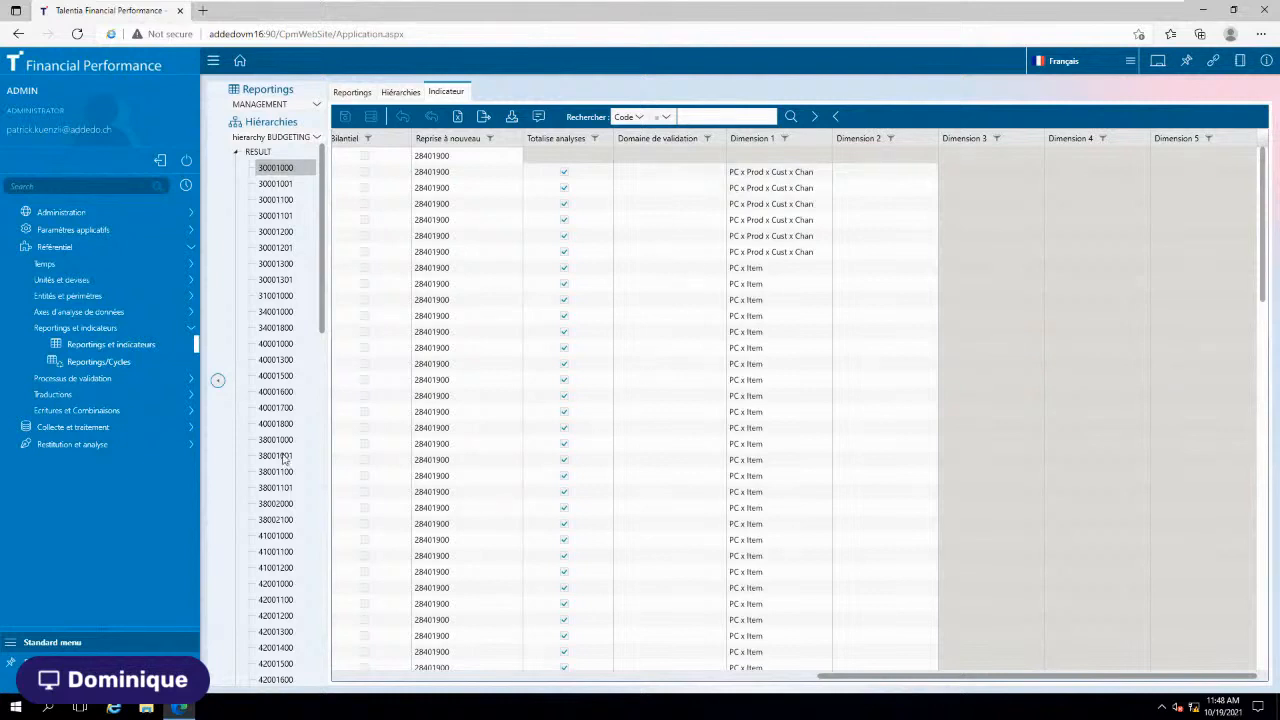
Step: Open the list of crossed analysis dimensions (Dimensions d'analyse croisées) to examine the dimensions combined in each crossing
left_click(77, 314)
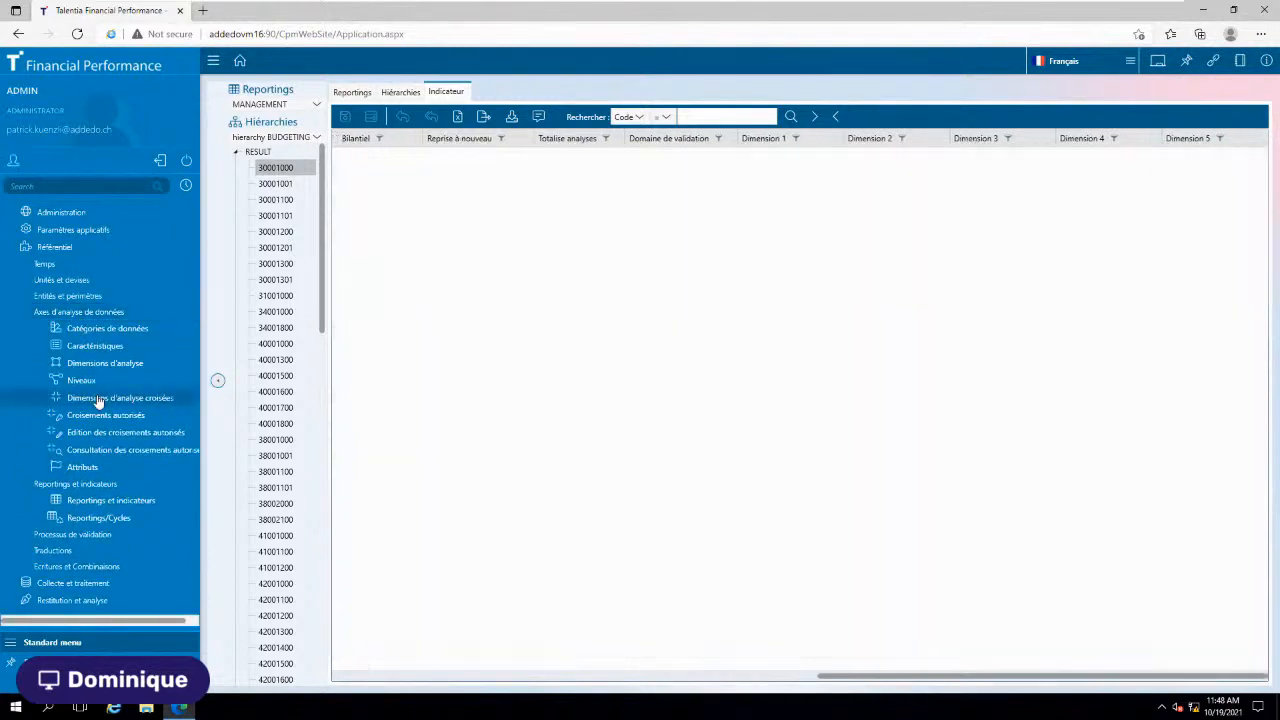
left_click(99, 399)
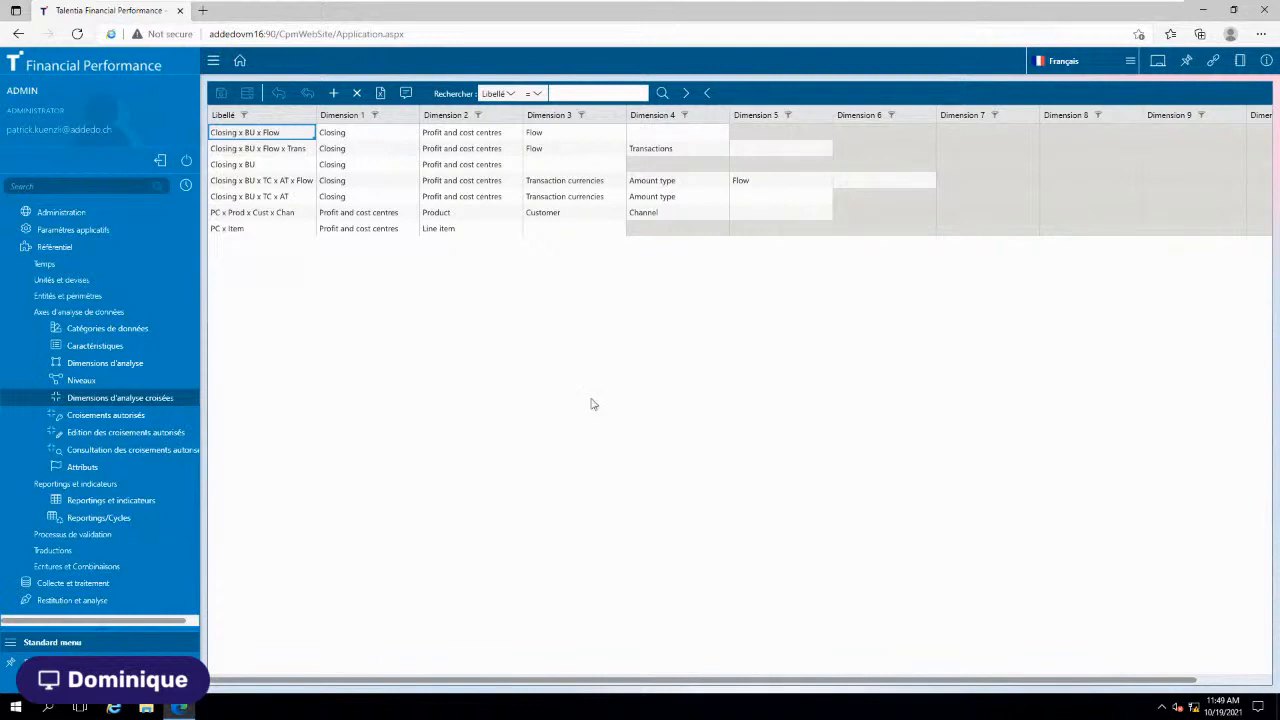
left_click(70, 314)
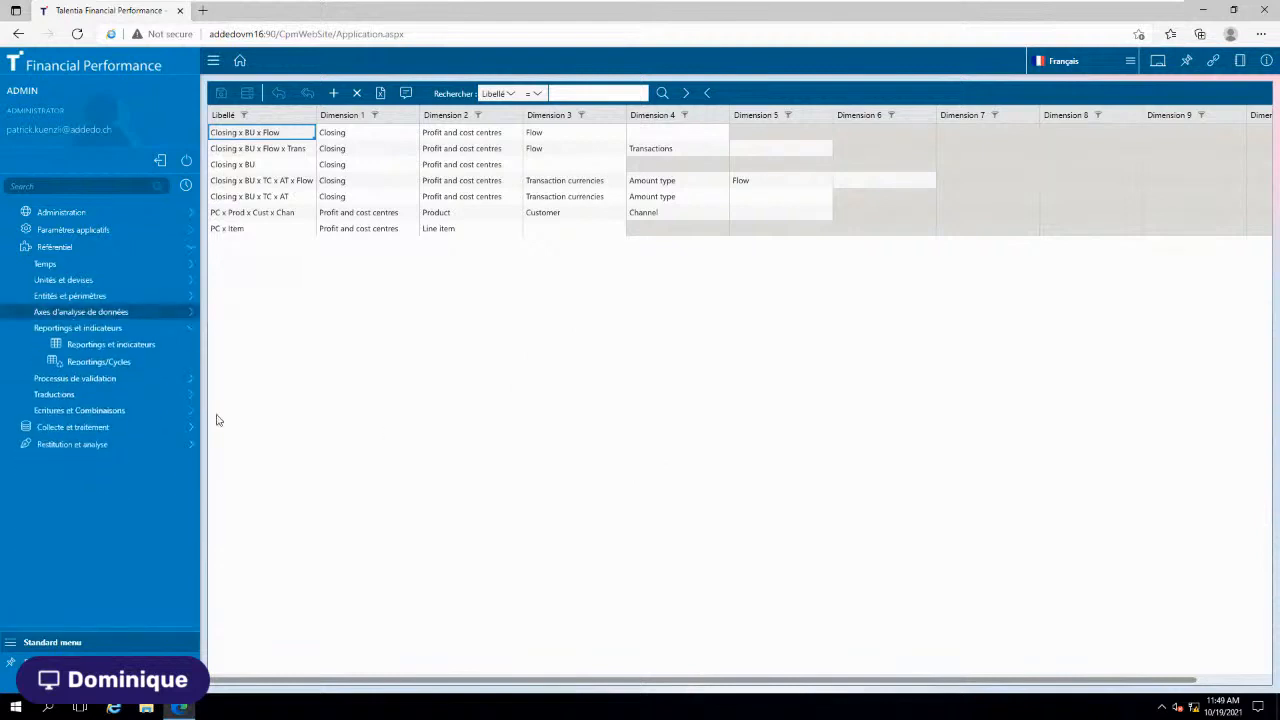
Step: Switch to the customised process menu and open Reporting under Analytics and reporting
left_click(72, 329)
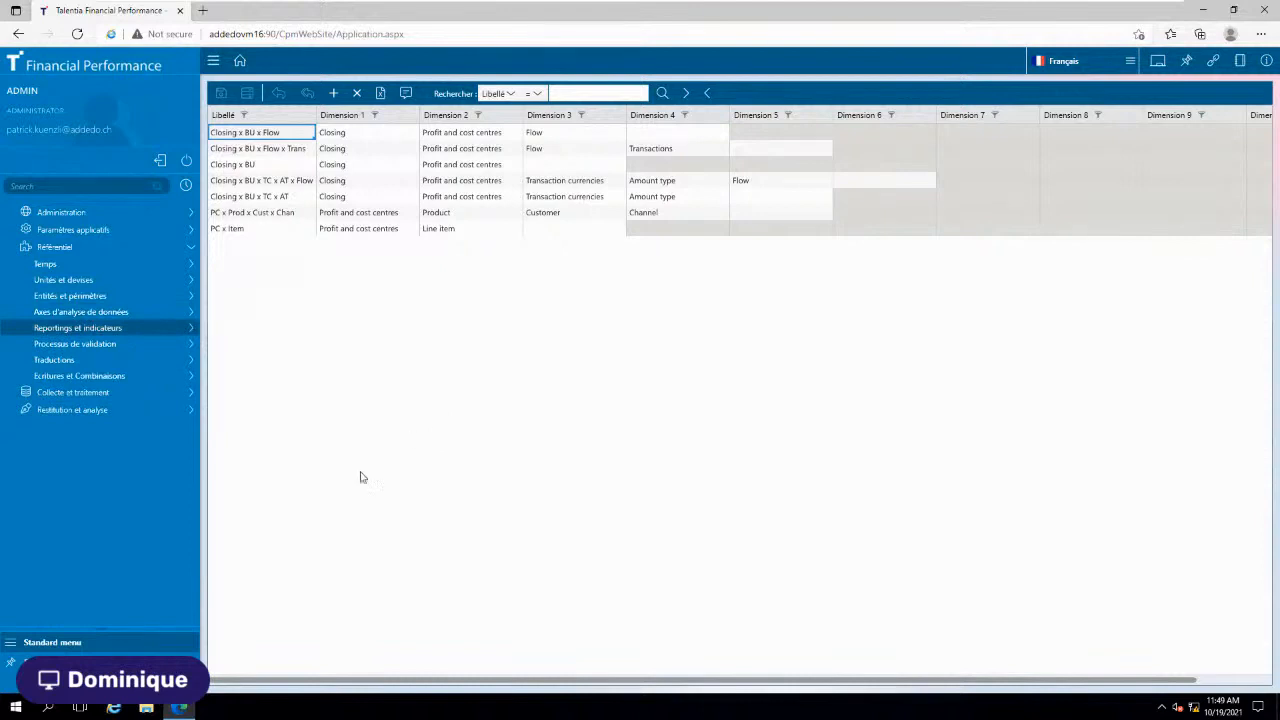
left_click(24, 661)
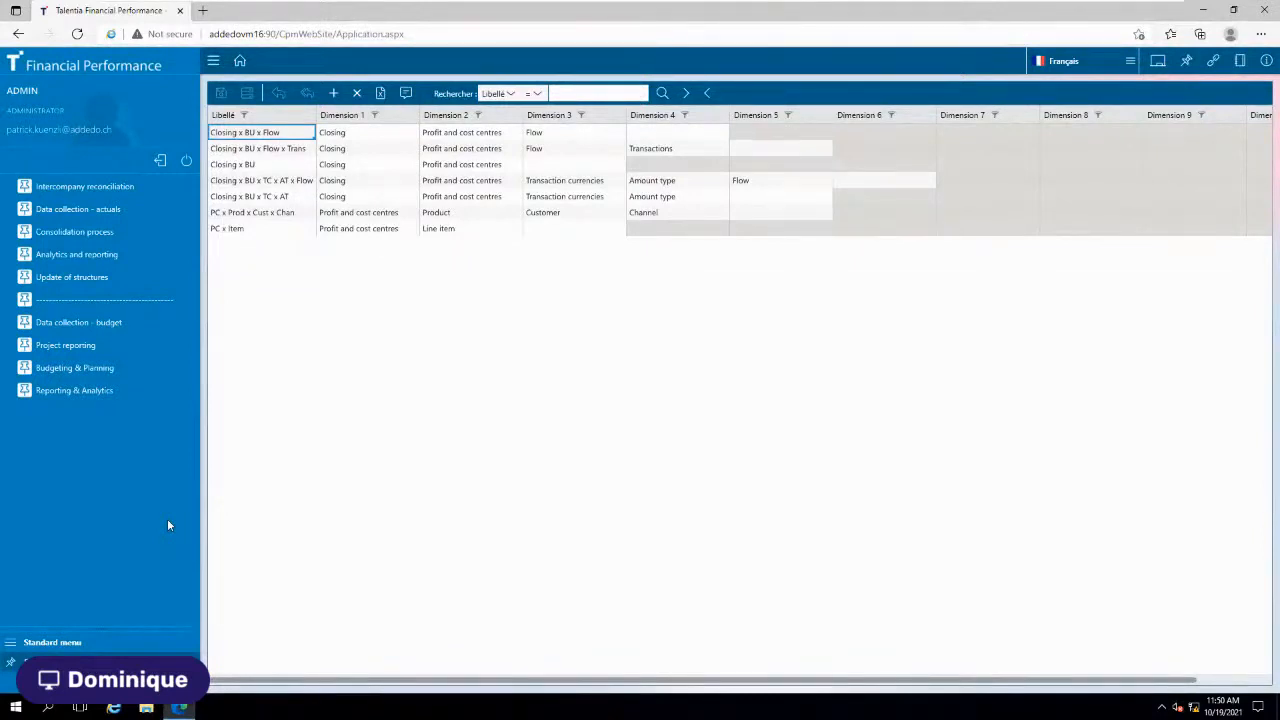
left_click(30, 256)
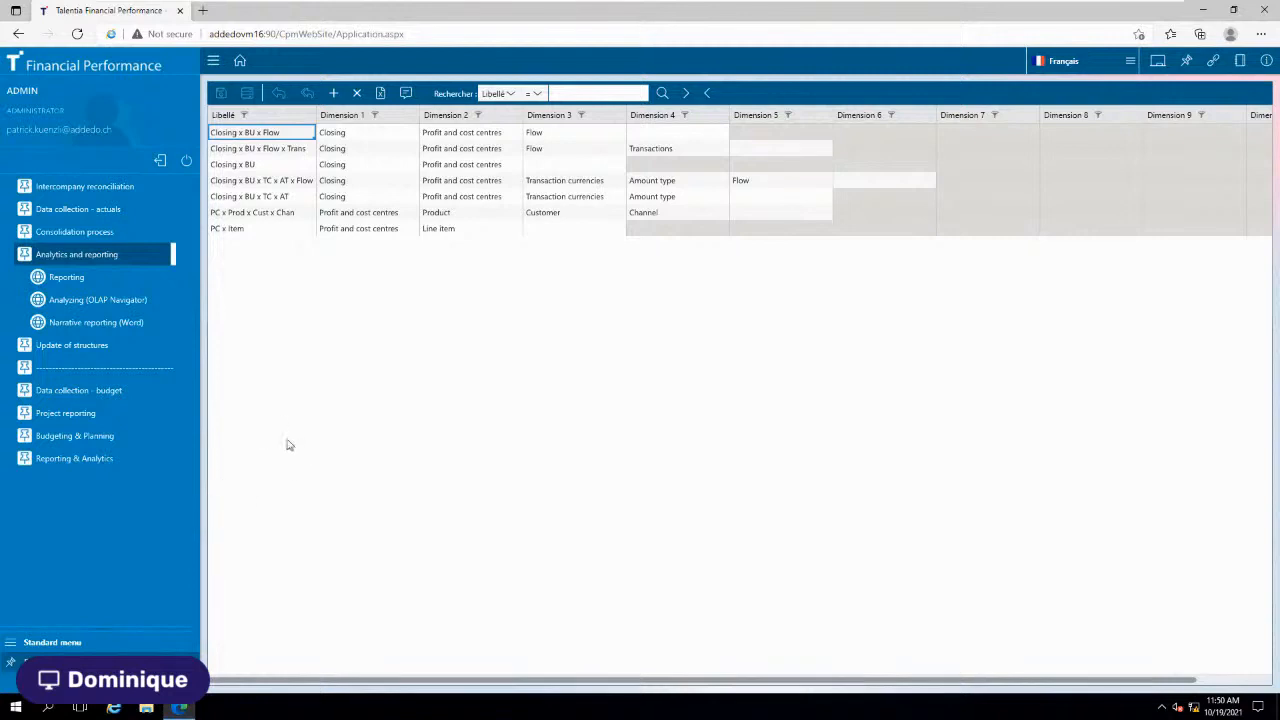
left_click(73, 286)
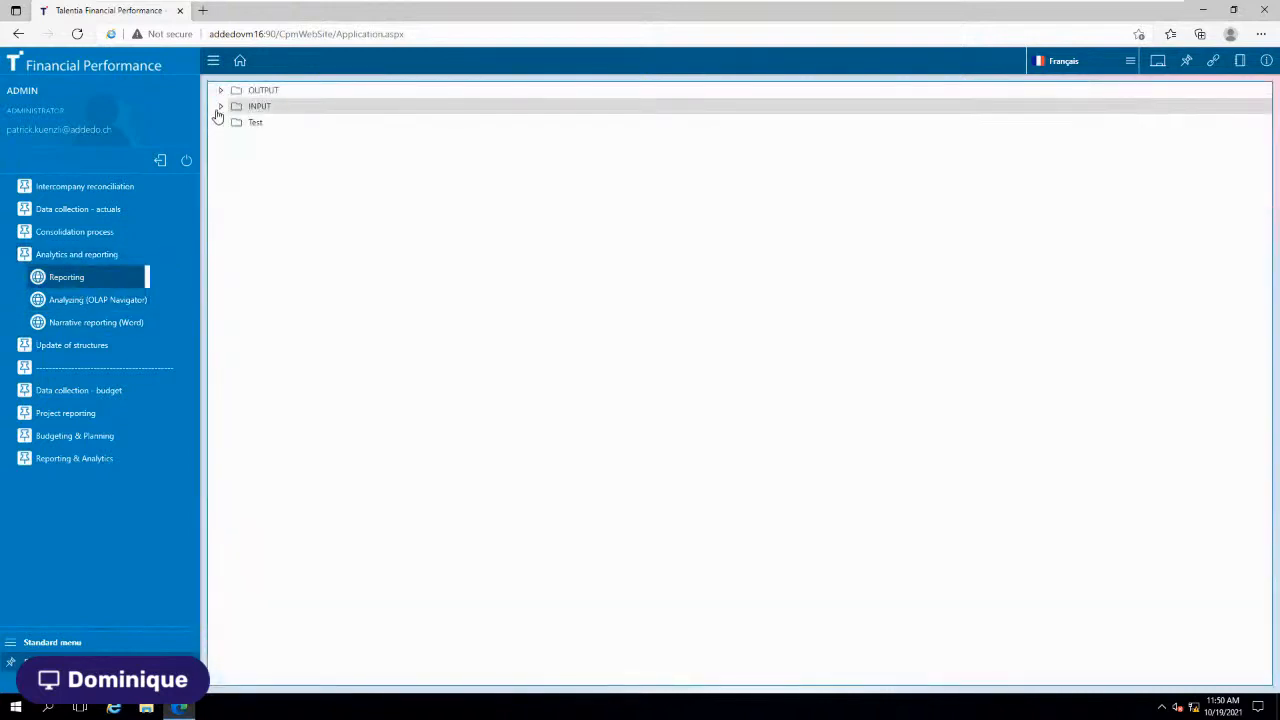
Step: Open the workbook E010 - Data input - Financial statements from the INPUT > ENTITIES > ANNUAL folder and dismiss the report generator notification
left_click(221, 106)
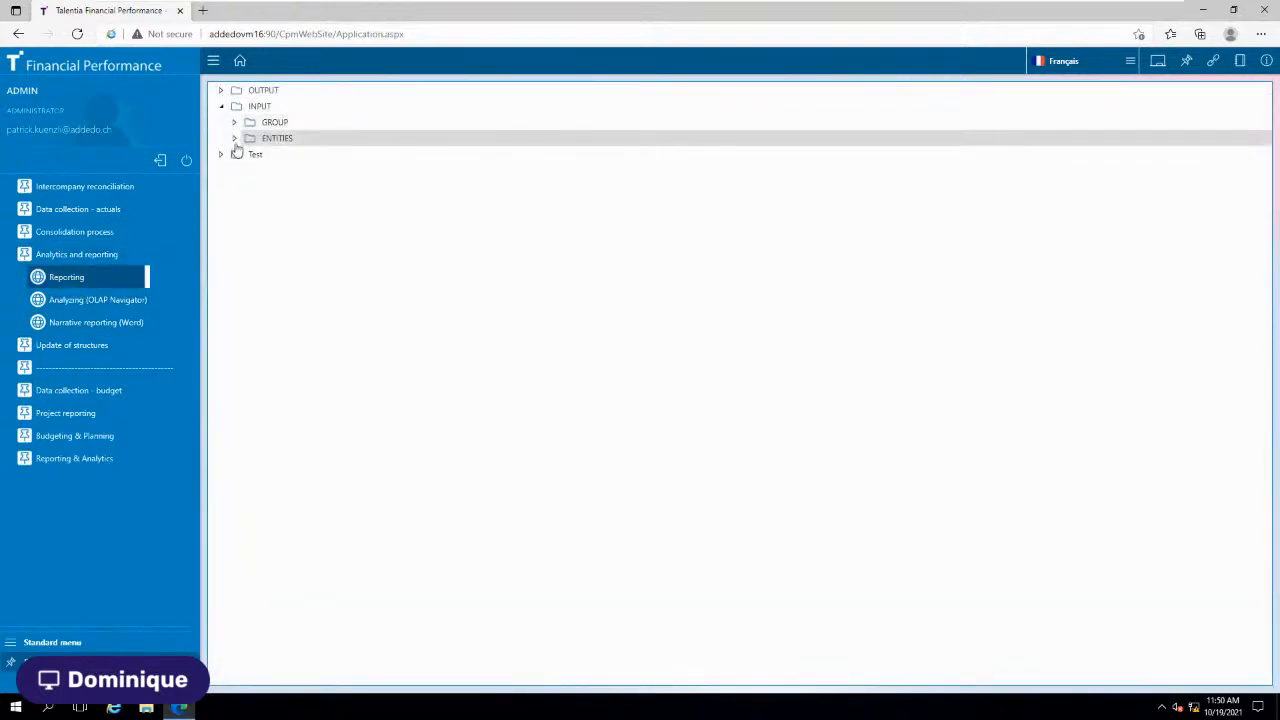
left_click(234, 138)
left_click(248, 156)
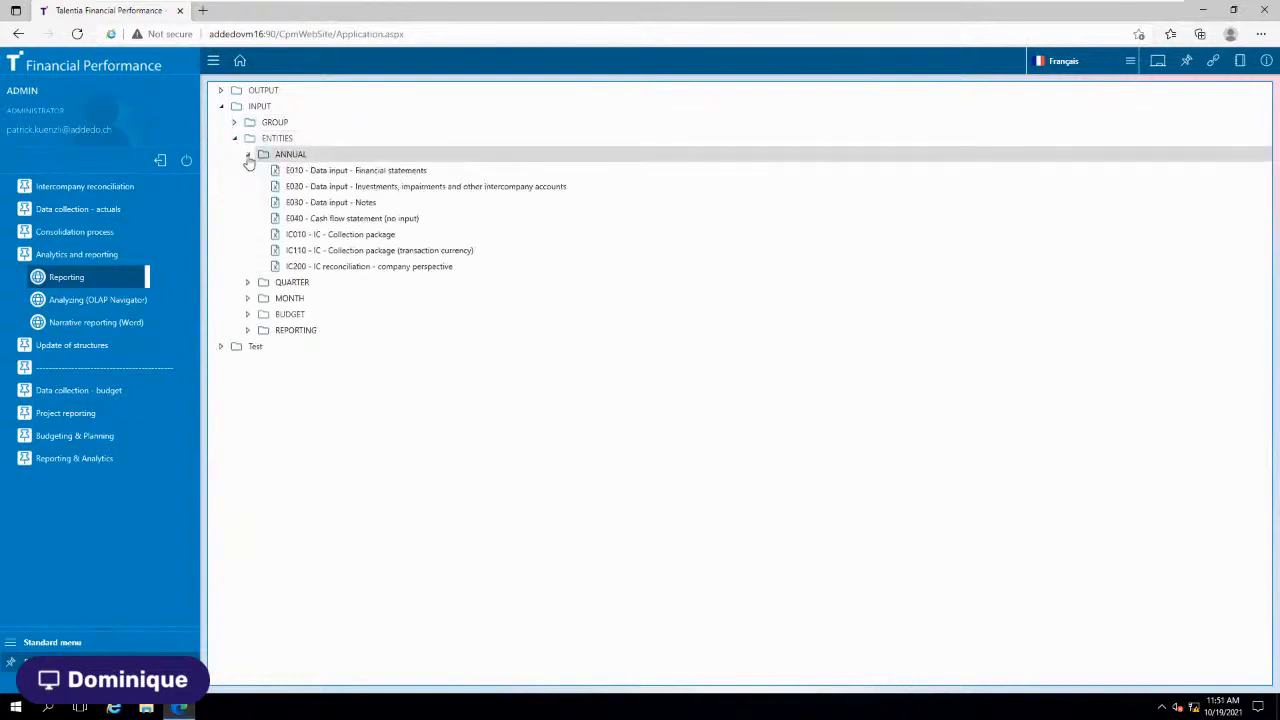
left_click(372, 174)
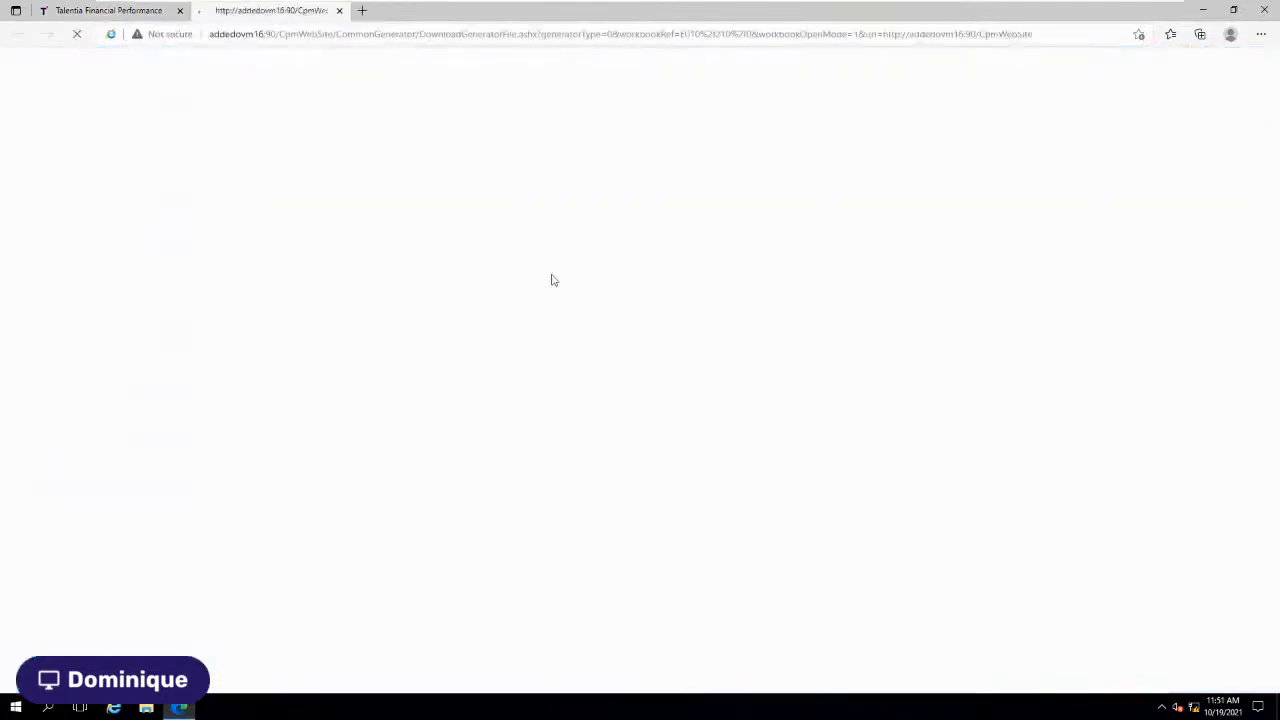
left_click(808, 678)
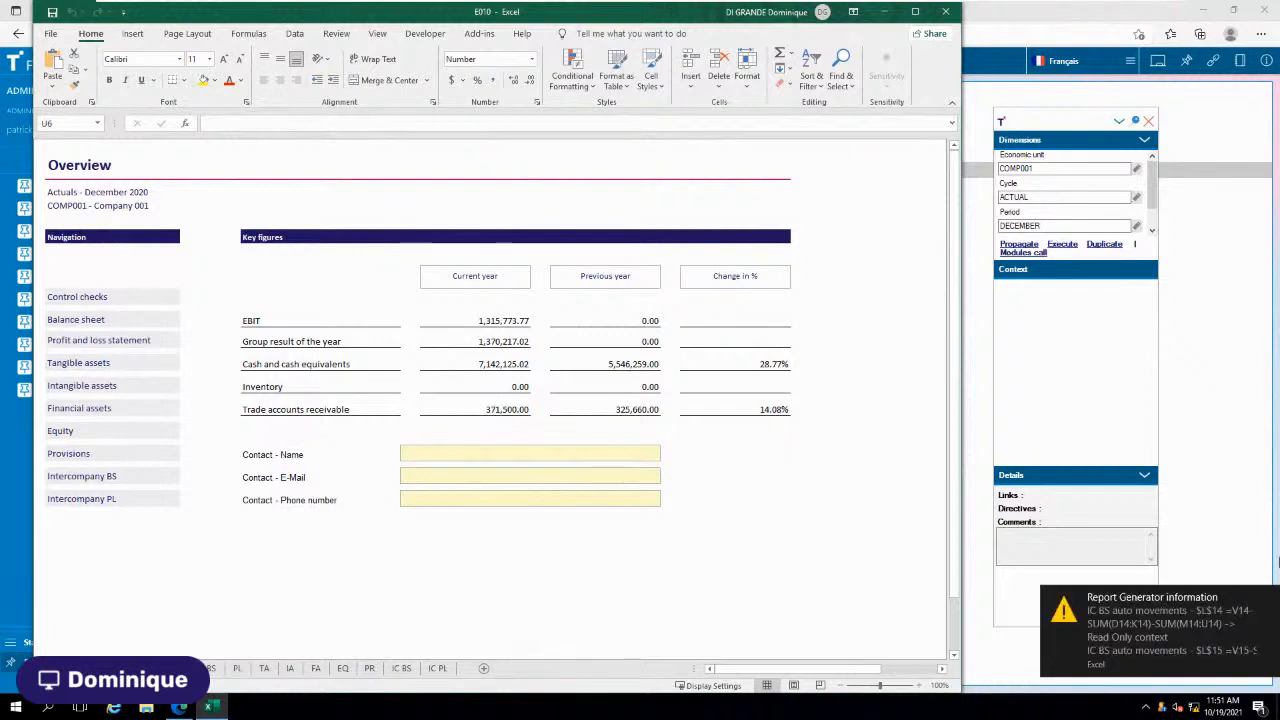
left_click(1268, 599)
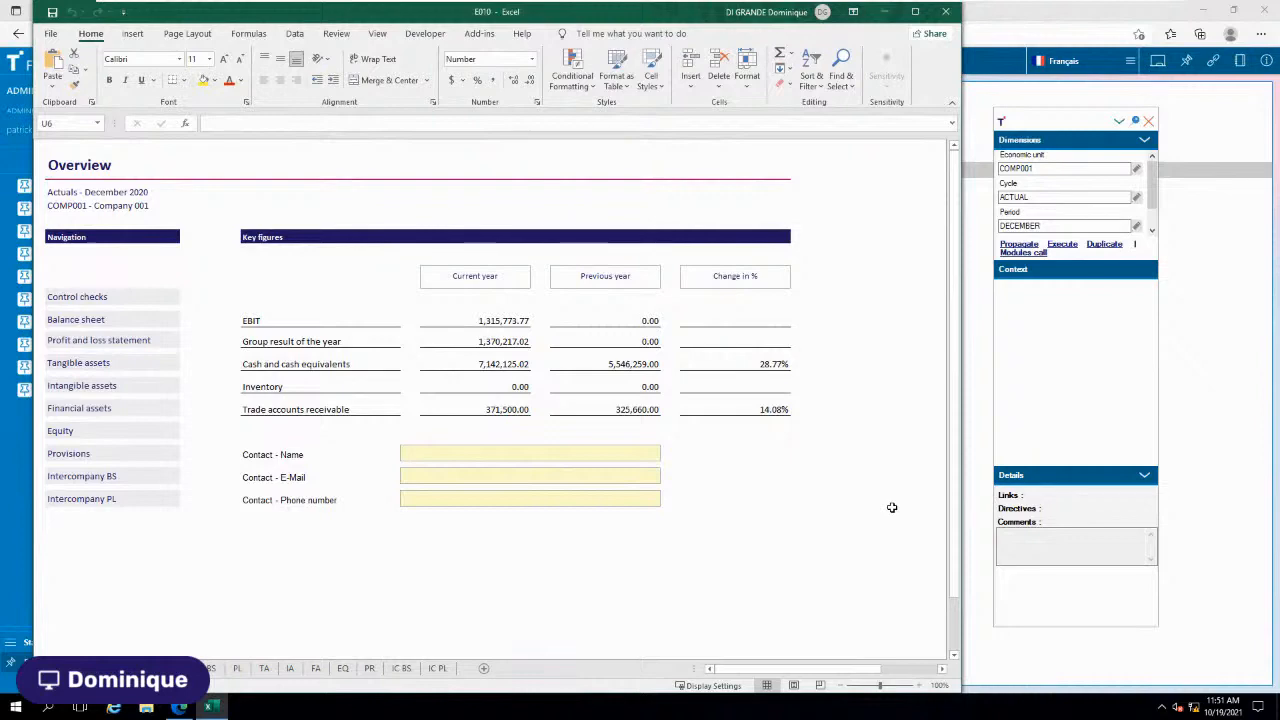
Step: On the balance sheet, enter the comment JDFDHFK for the December 2020 value of Trade accounts receivables (11001000)
left_click(212, 668)
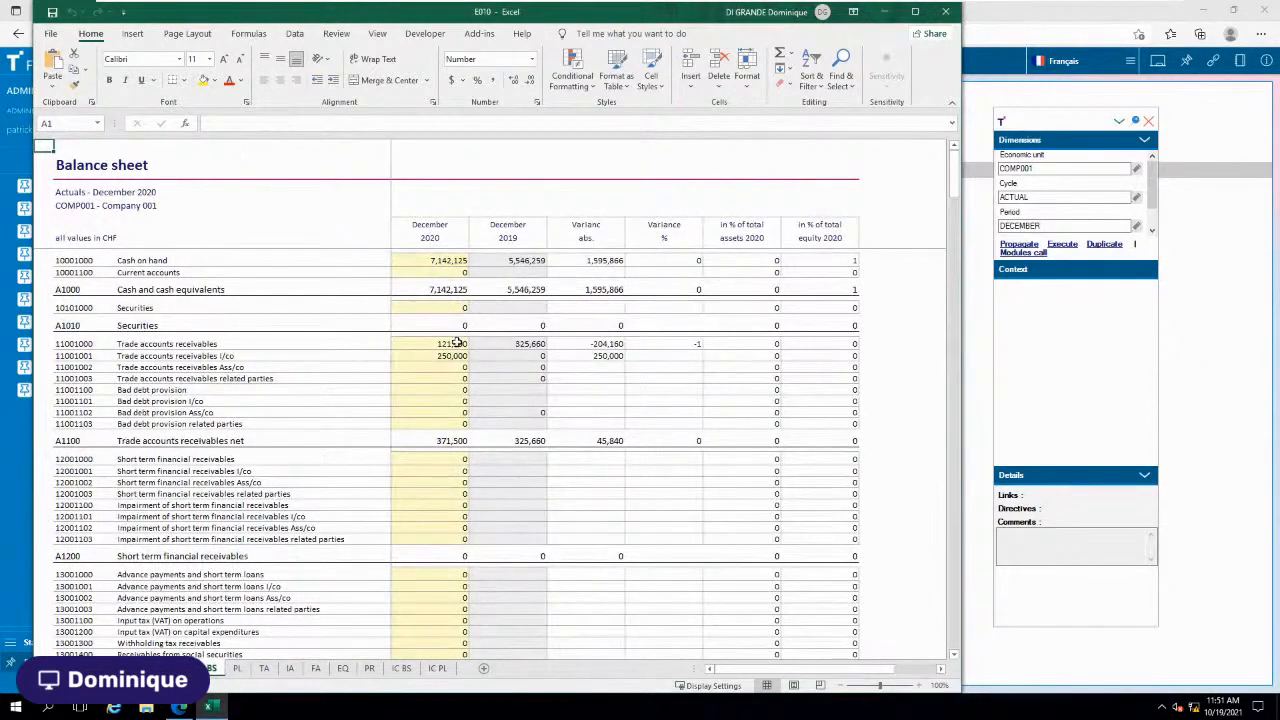
left_click(458, 343)
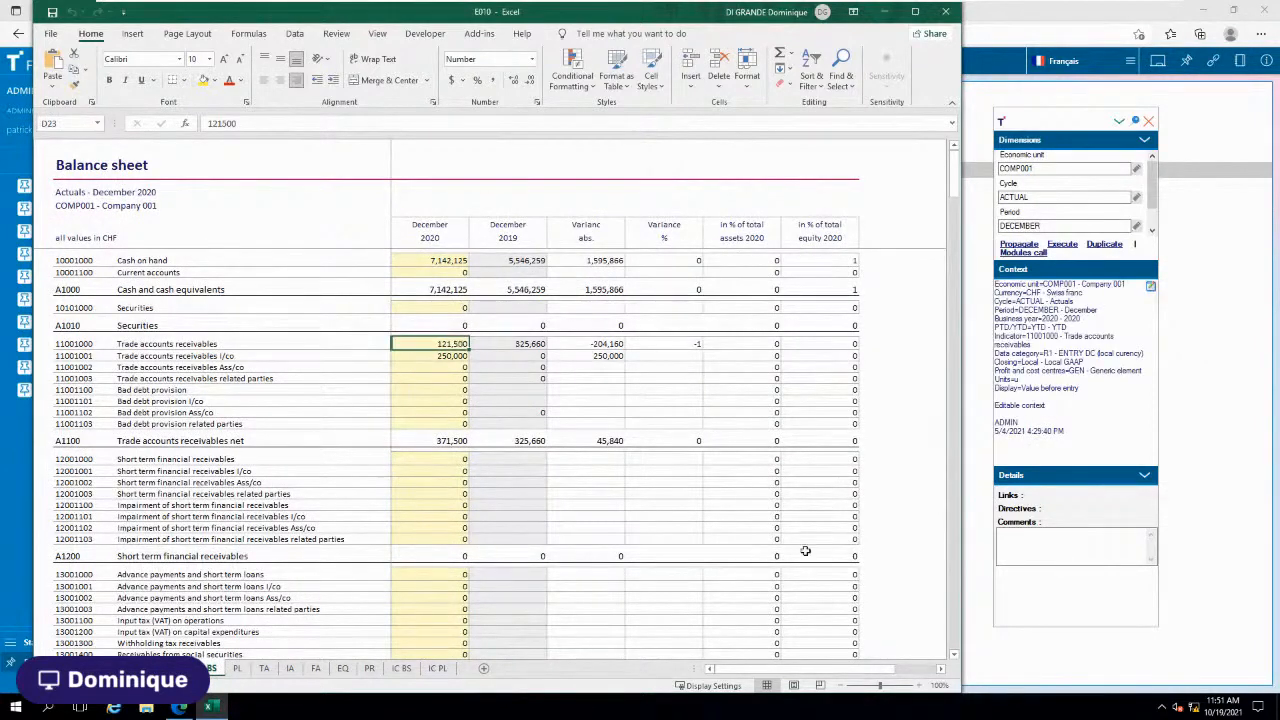
left_click(1035, 538)
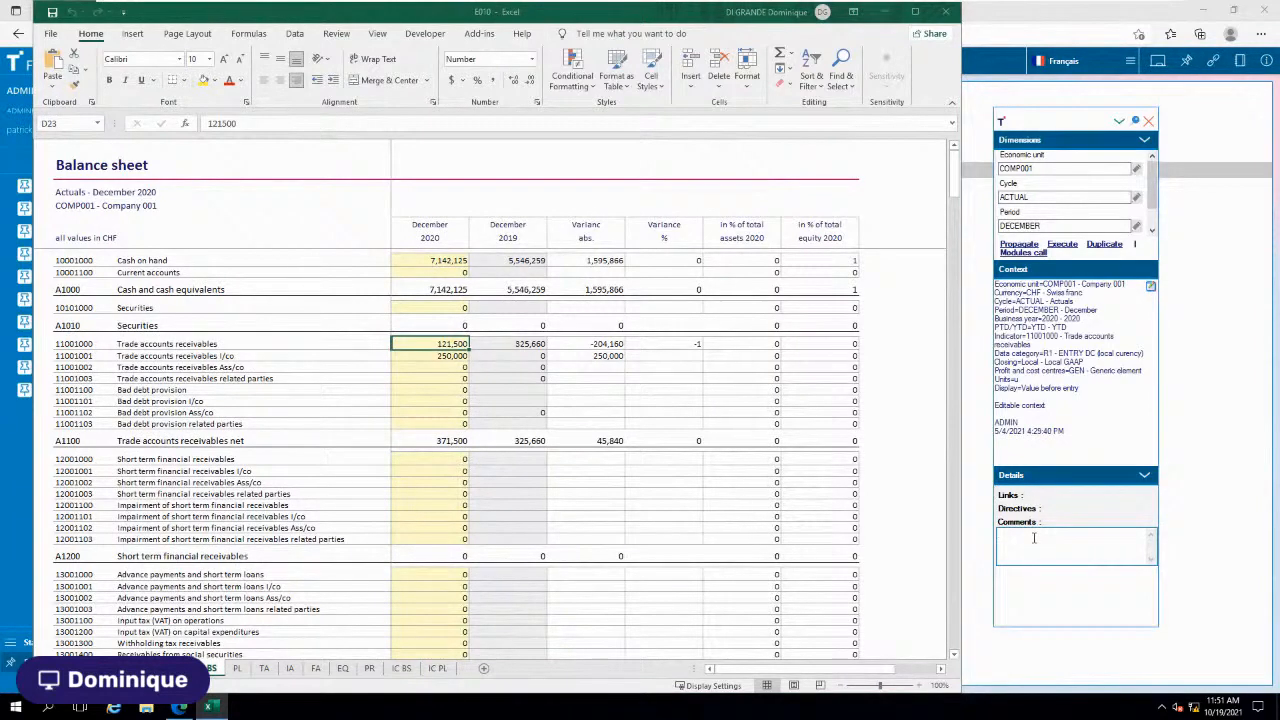
type("JDFDHFK")
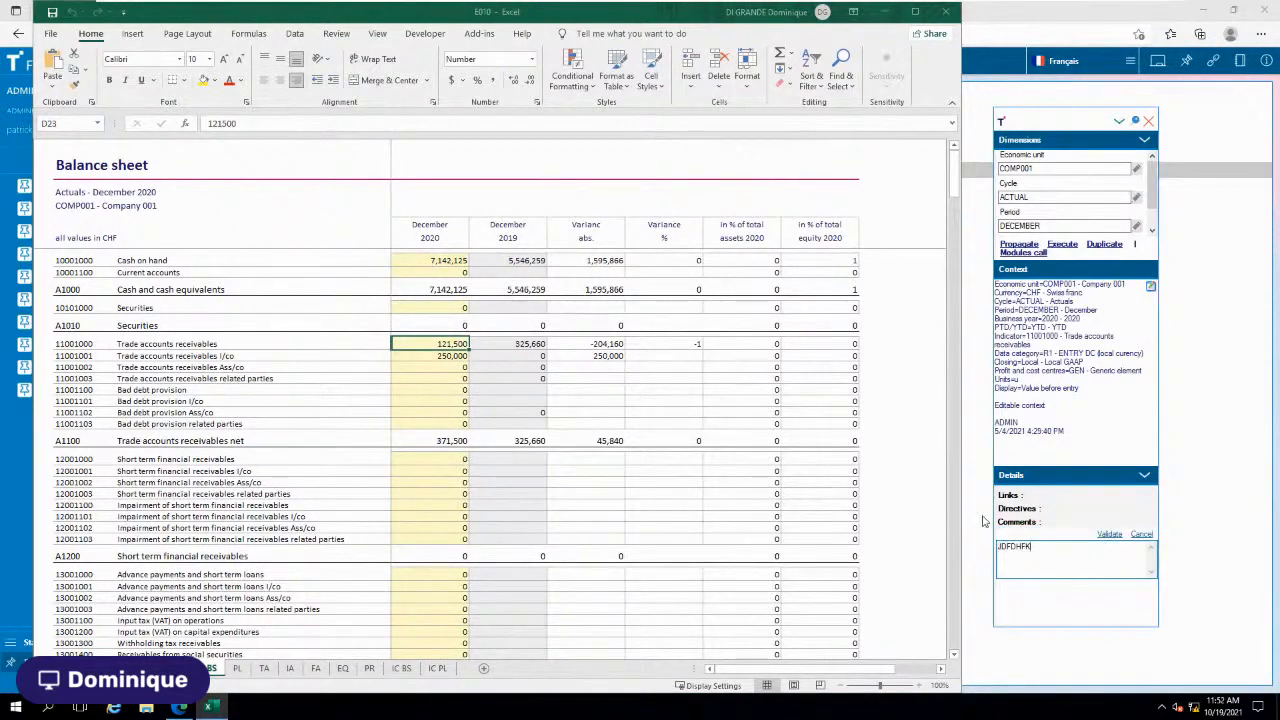
Step: Open the attachments of the Trade accounts receivables value, look at how a file is added without attaching one, and close the E010 workbook
right_click(452, 344)
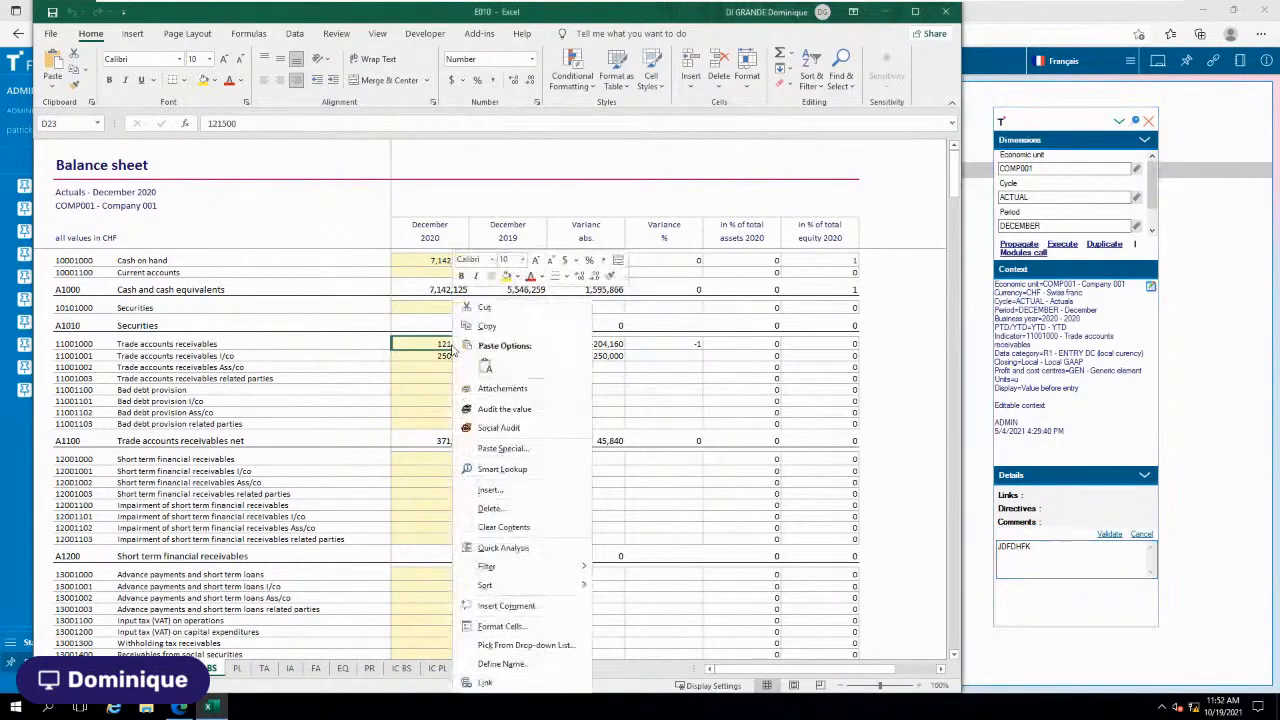
left_click(518, 397)
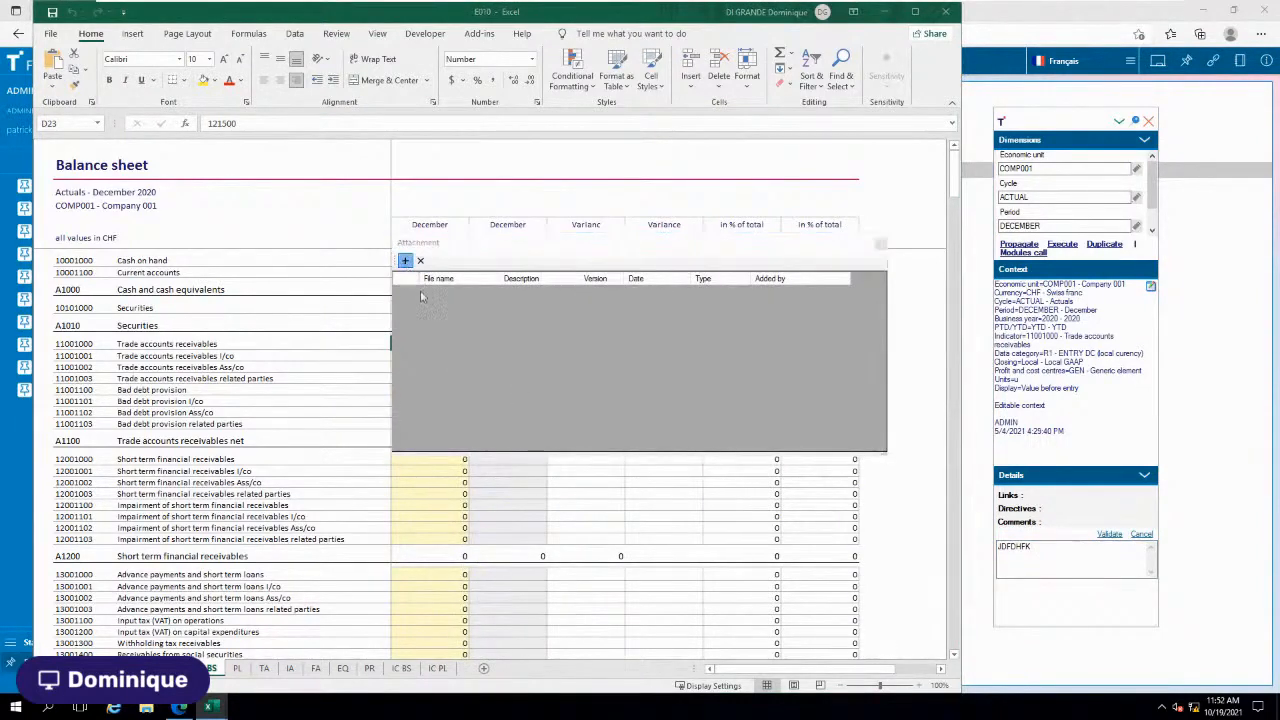
left_click(405, 260)
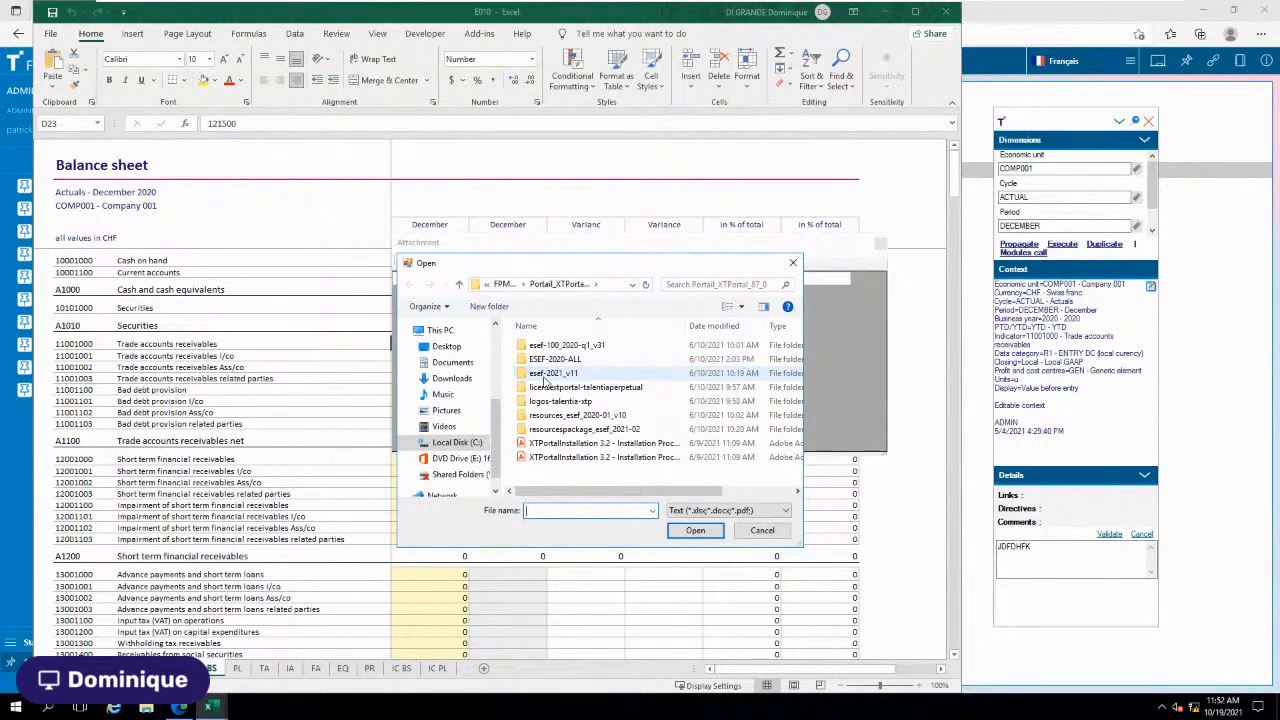
left_click(770, 531)
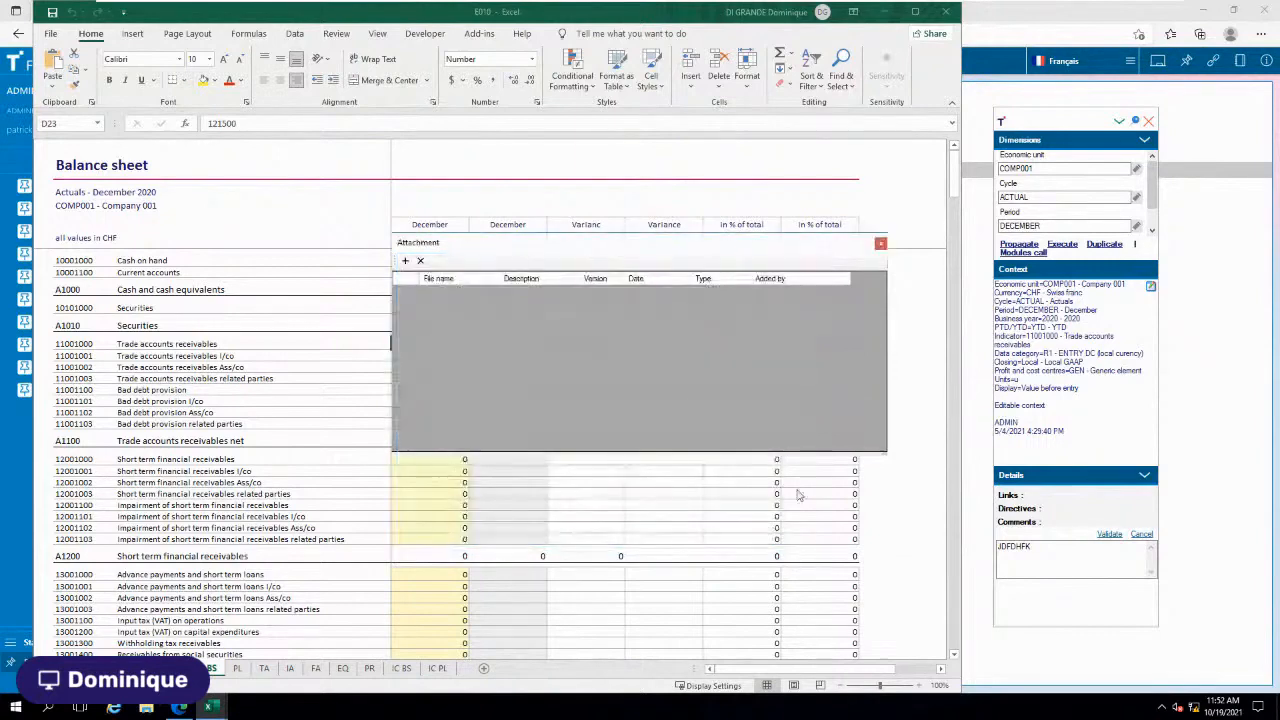
left_click(880, 244)
left_click(945, 11)
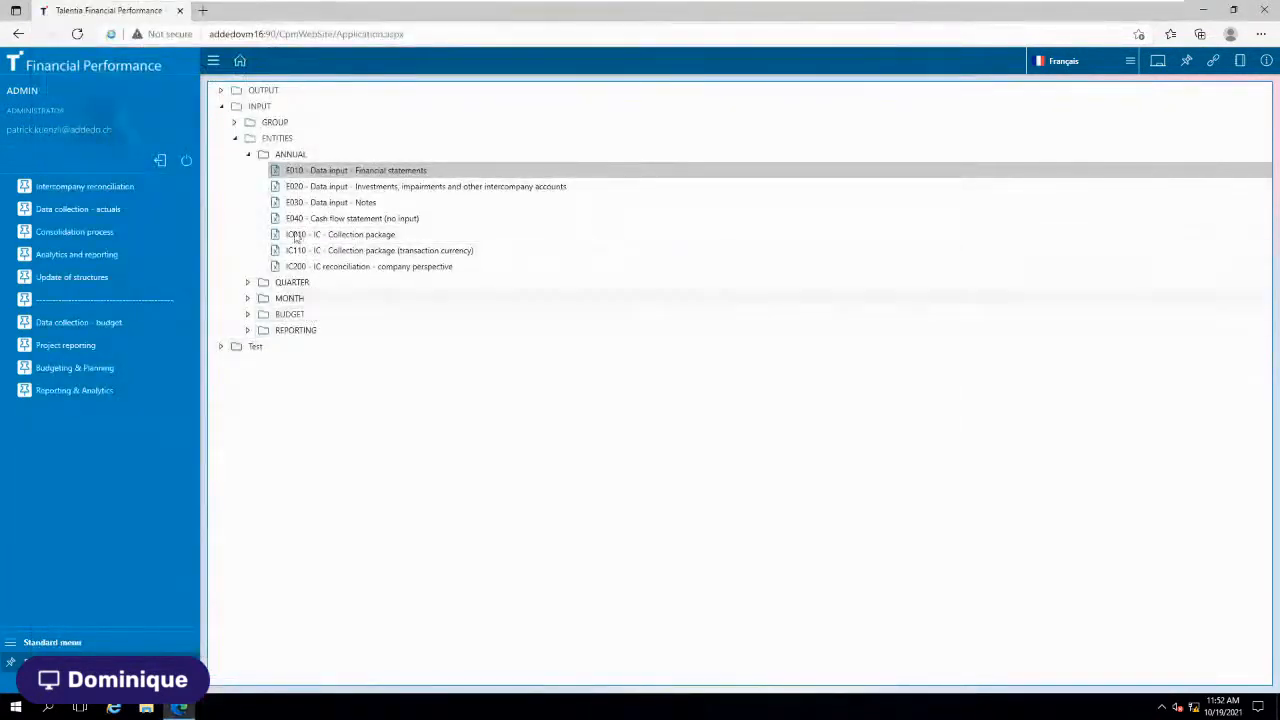
Step: Open the R020 - Financial highlights (consolidated view) report from the OUTPUT > FINANCIAL STATEMENTS folder
left_click(234, 138)
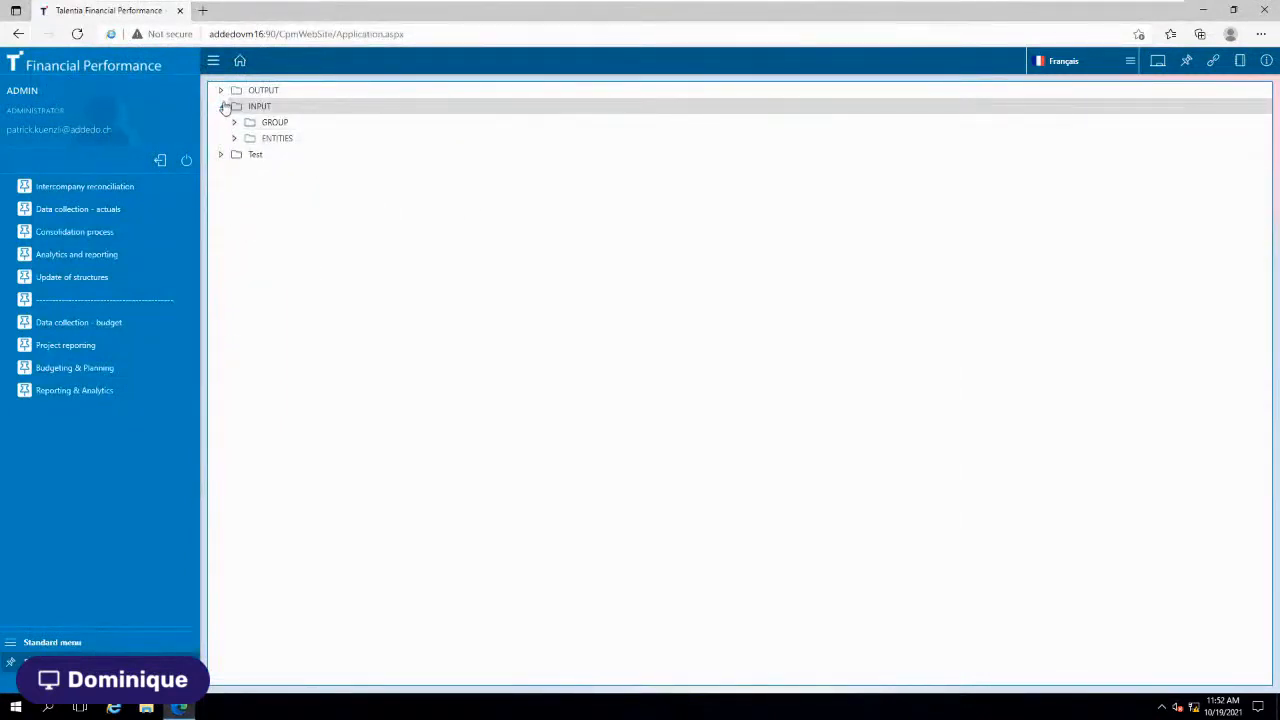
left_click(221, 90)
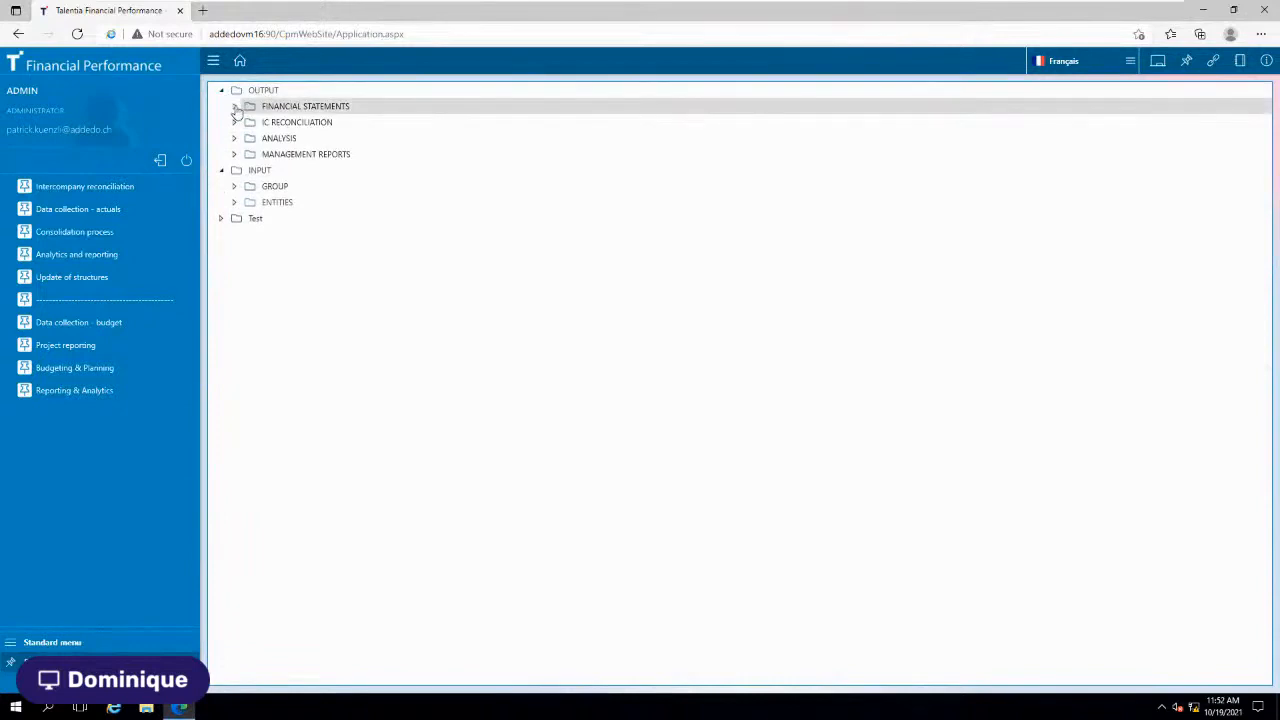
left_click(234, 106)
double_click(341, 140)
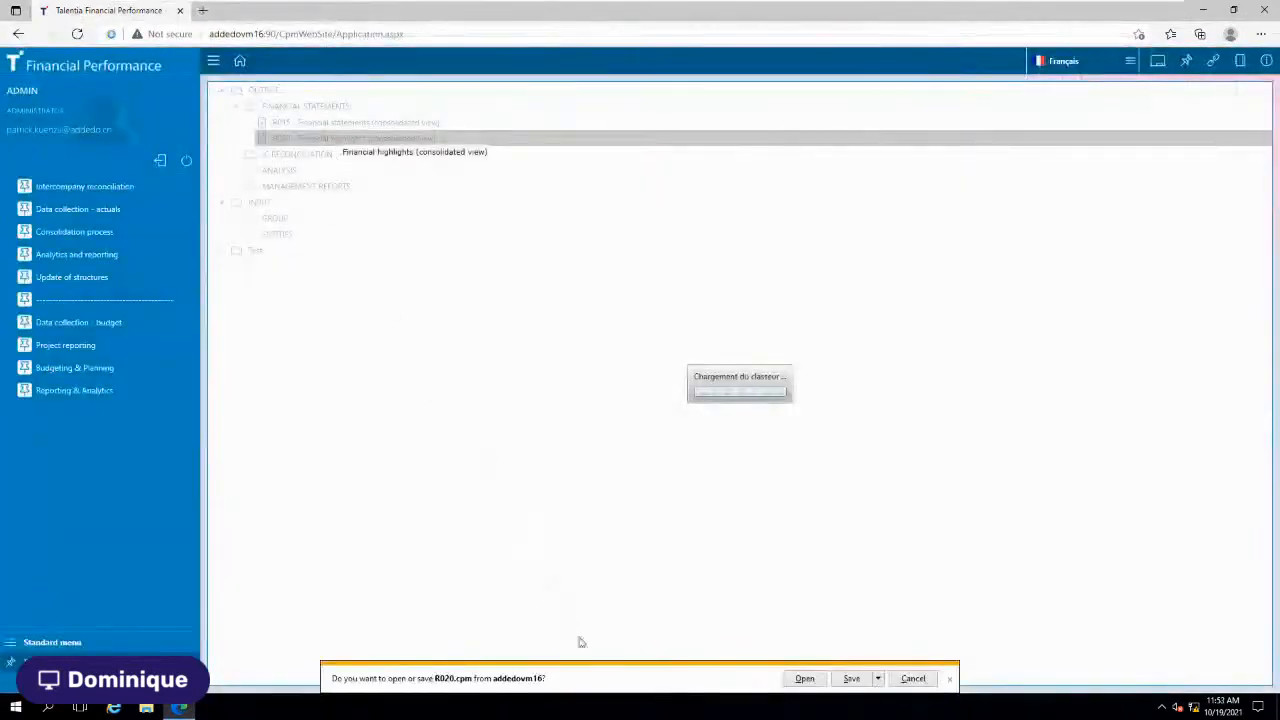
left_click(804, 678)
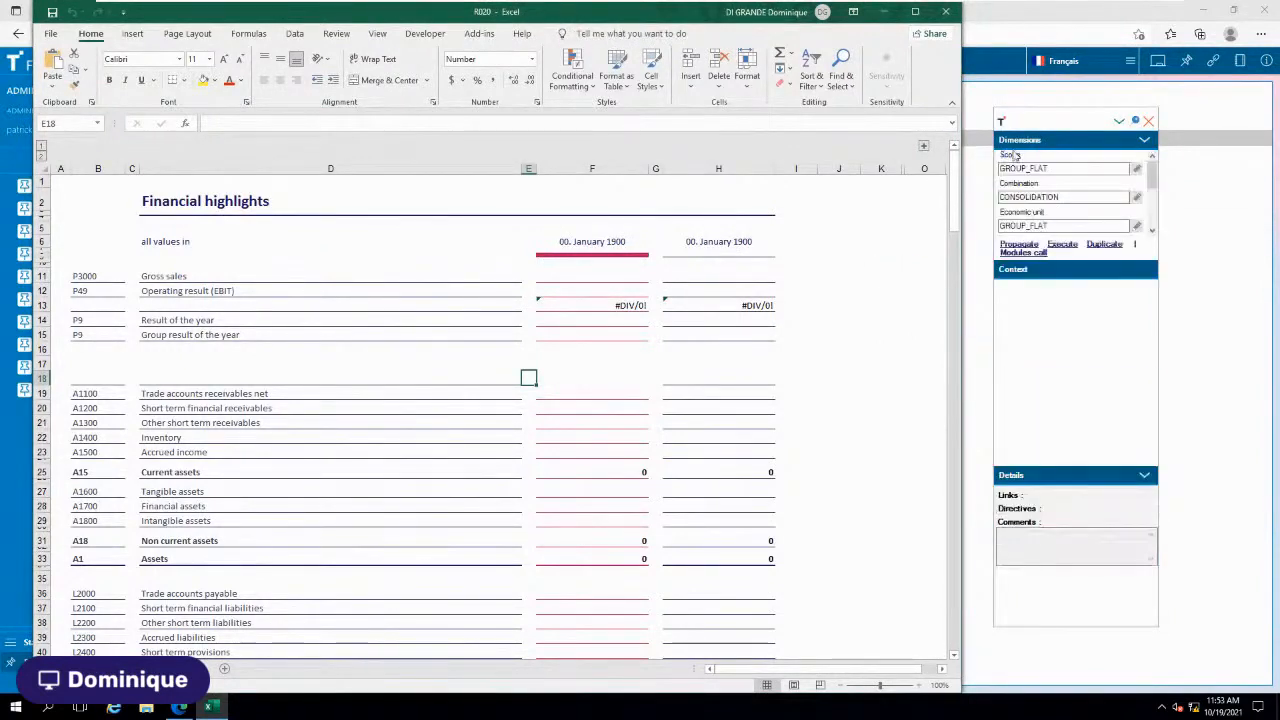
Step: Propagate the GROUP_FLAT consolidation dimensions through the financial highlights report to examine its figures, and close the workbook
left_click(1022, 246)
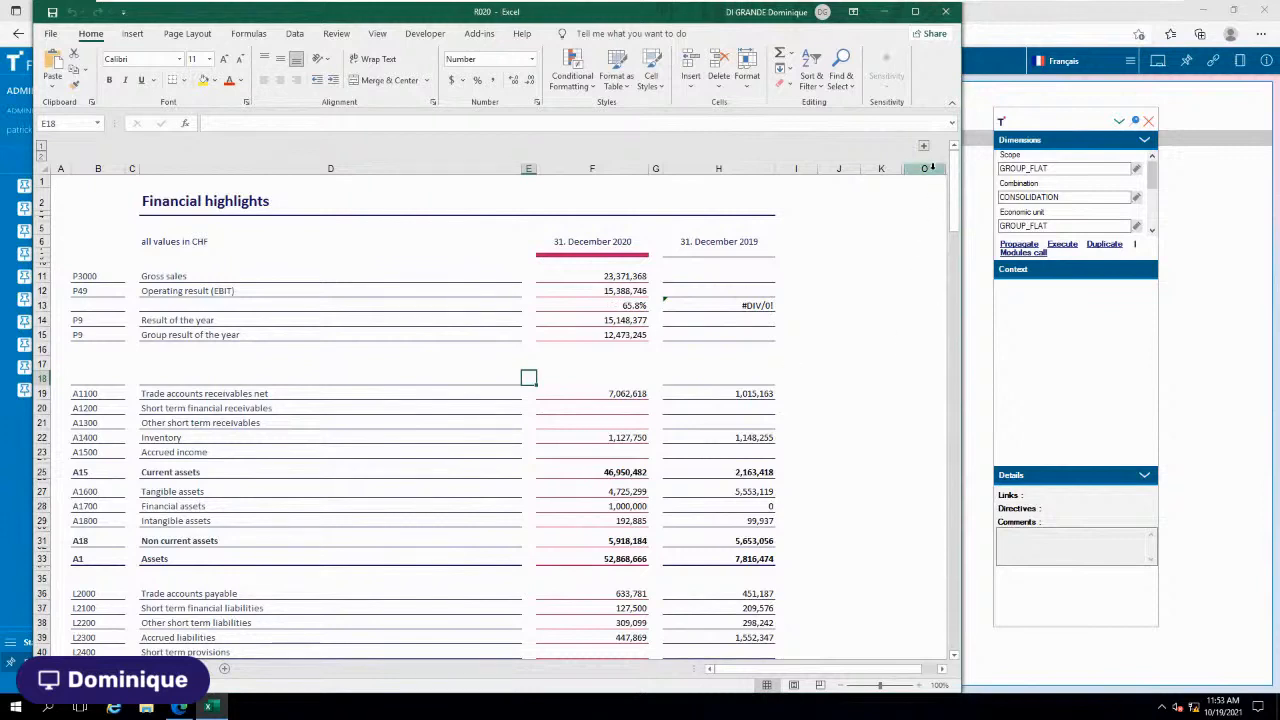
left_click(946, 12)
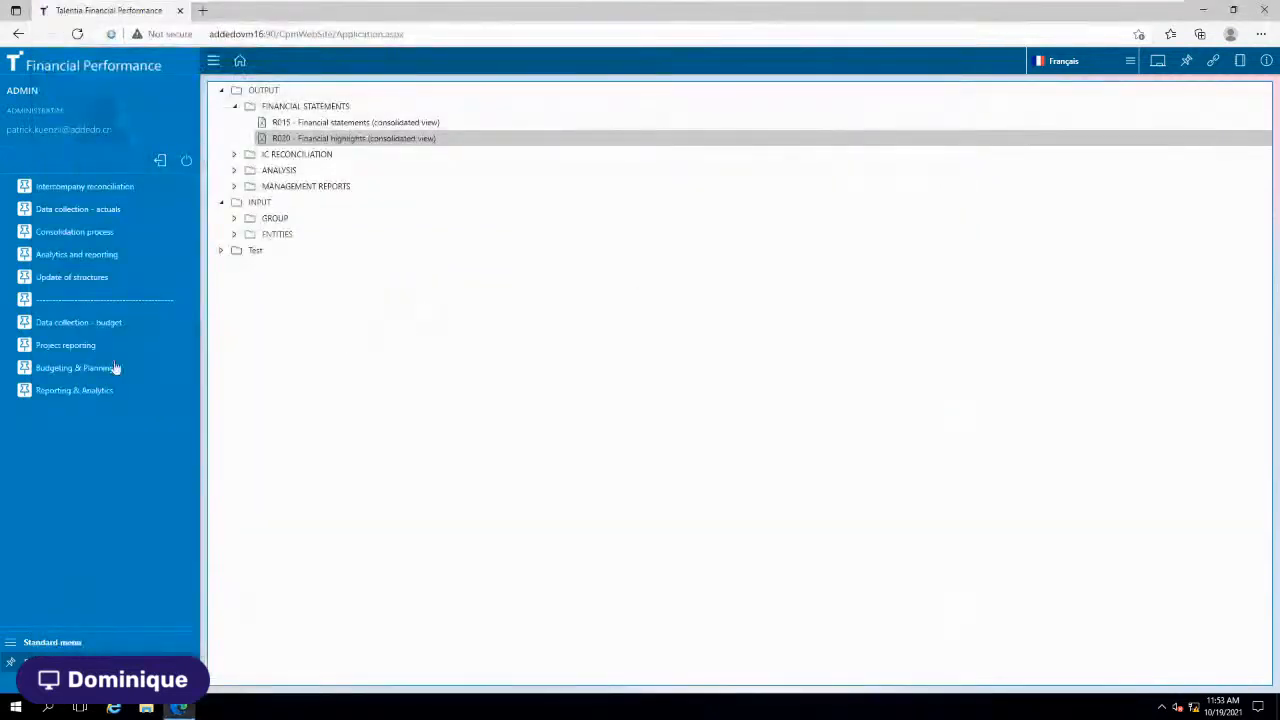
Step: Open the local view Start2 in Analyzing (OLAP Navigator) and enlarge it by hiding the side menu and the ribbon
left_click(64, 258)
left_click(74, 302)
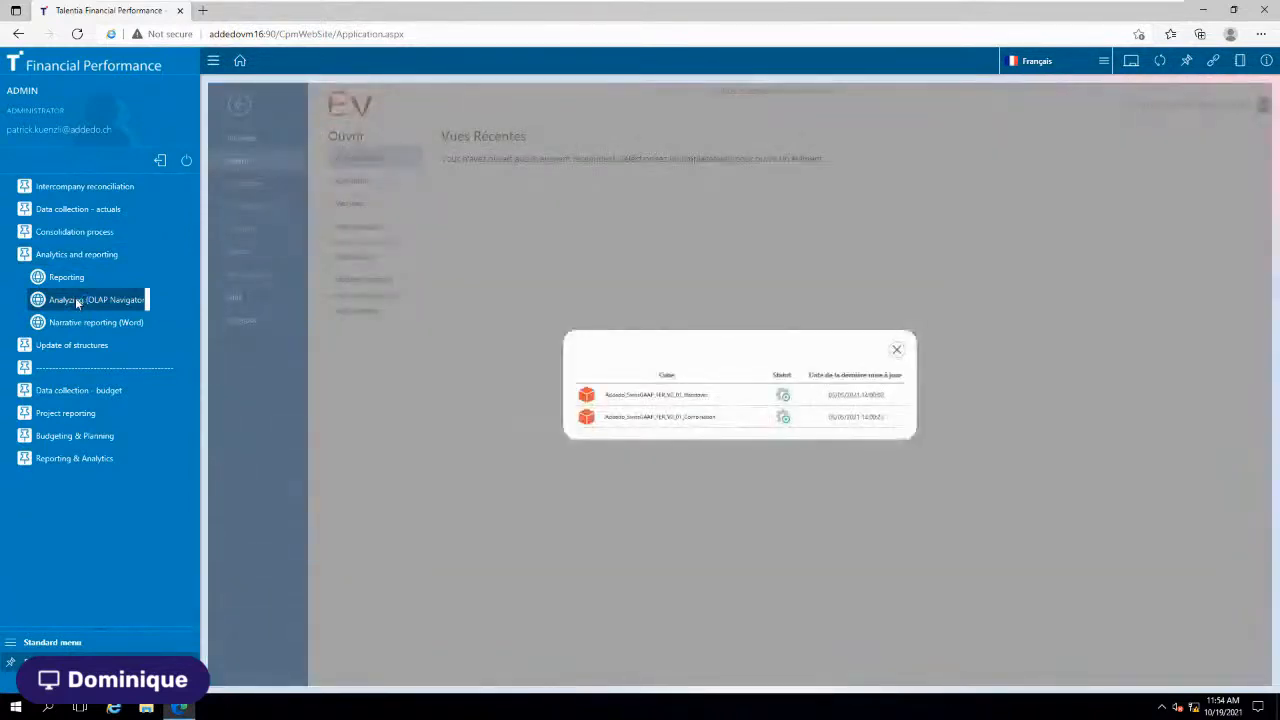
left_click(896, 349)
left_click(350, 204)
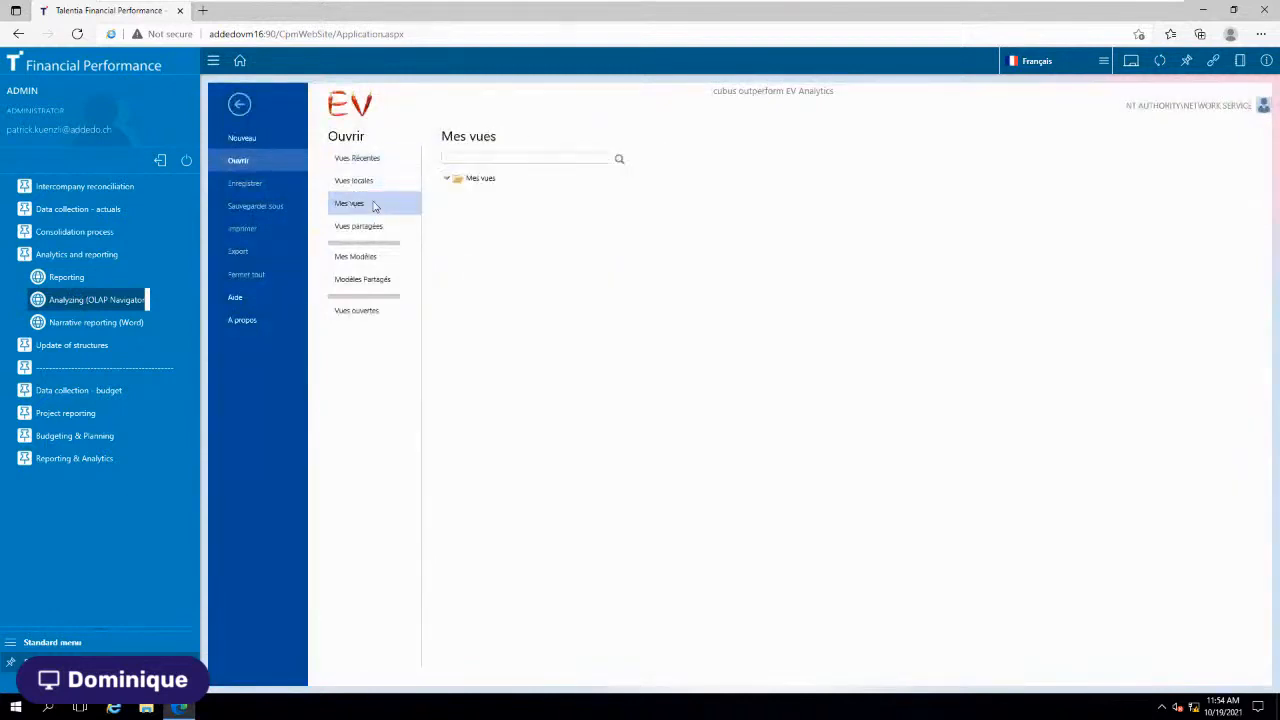
left_click(364, 181)
double_click(491, 198)
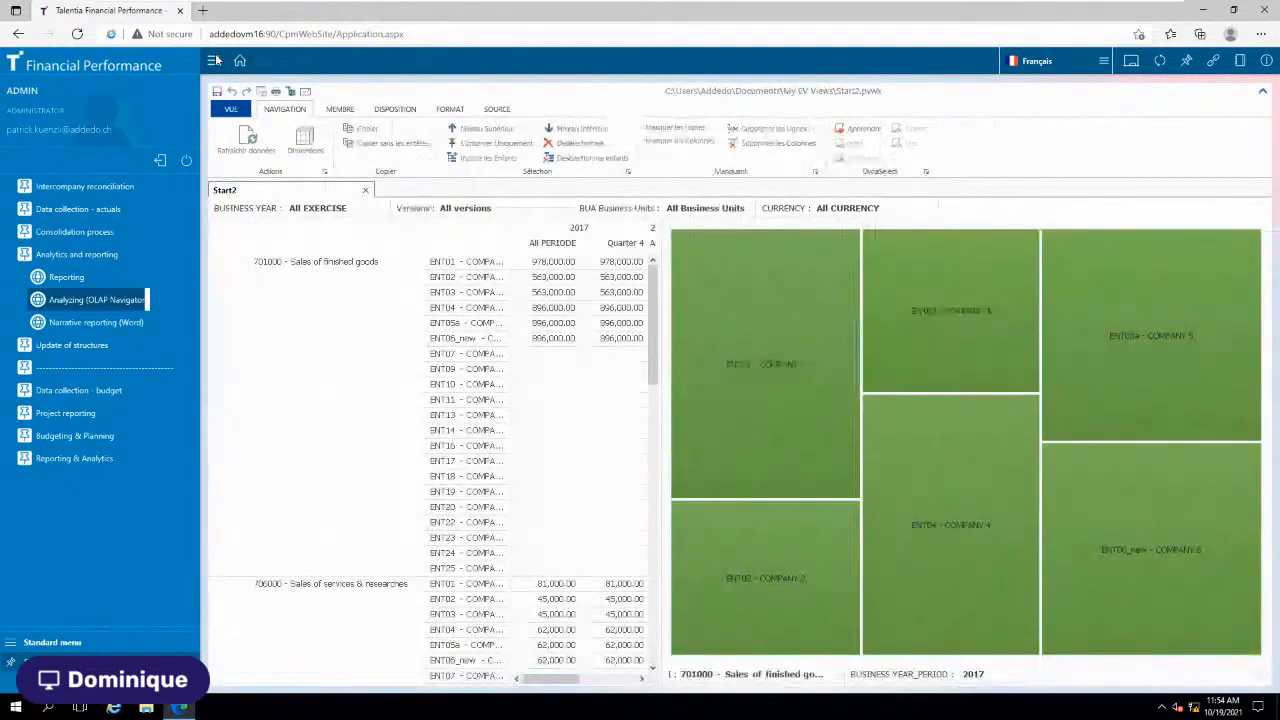
left_click(214, 61)
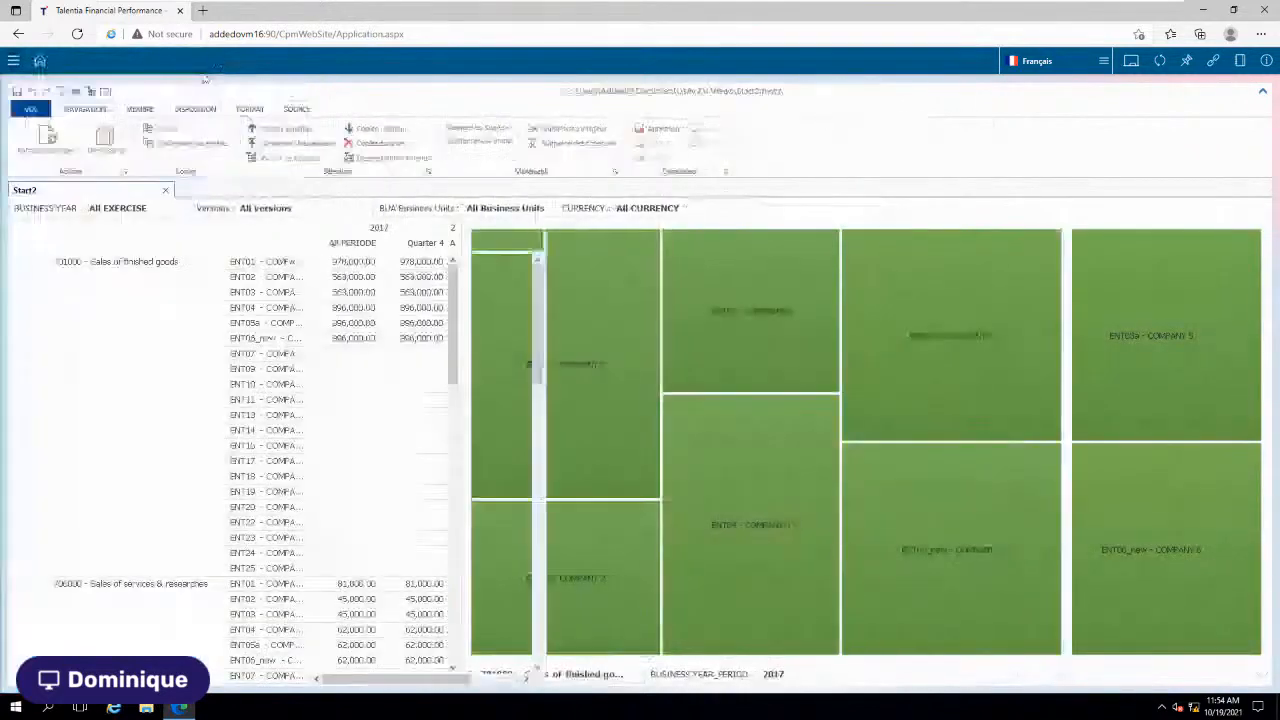
left_click(1264, 91)
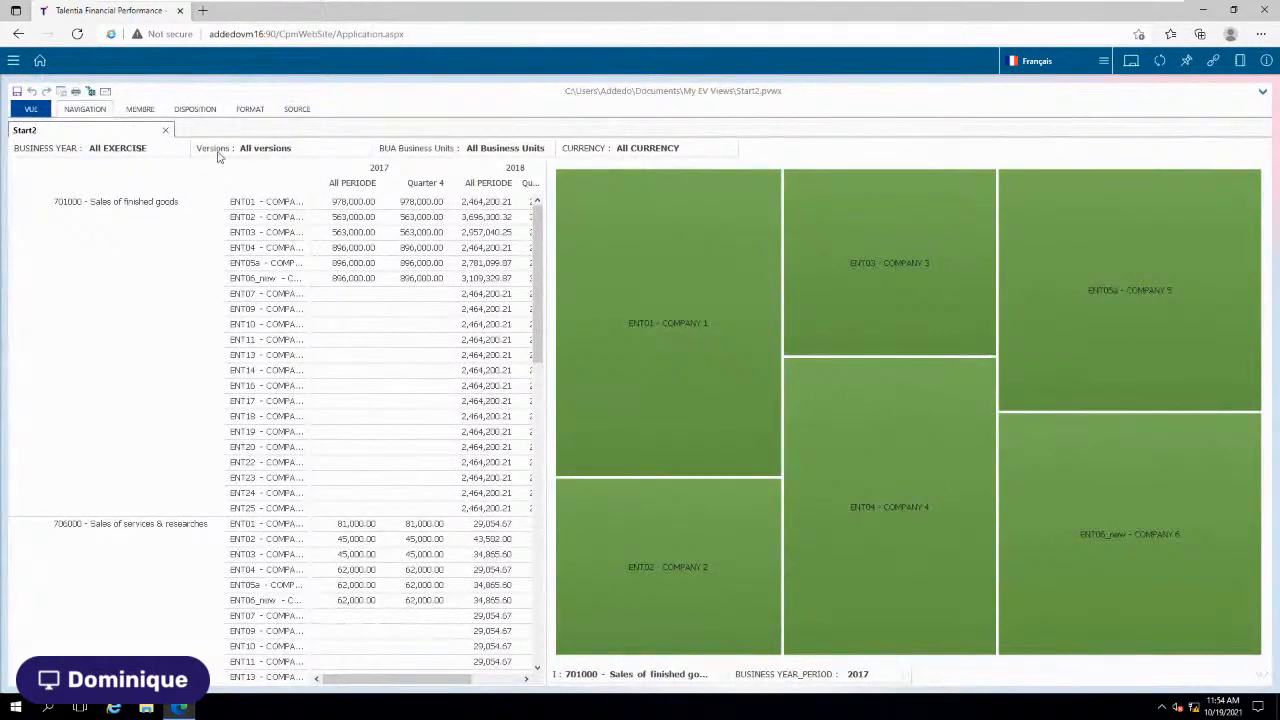
Step: Look through the members available for the Versions and CURRENCY dimensions of the view, keeping the existing selections
left_click(288, 151)
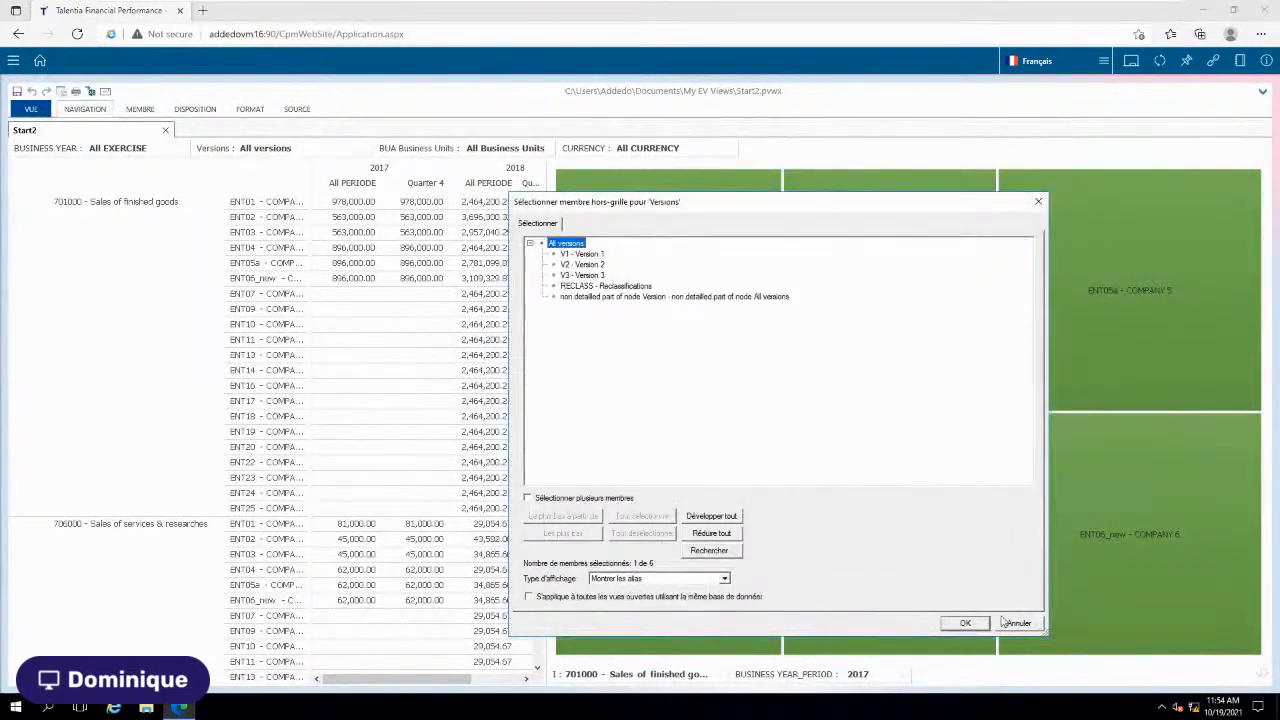
left_click(1018, 623)
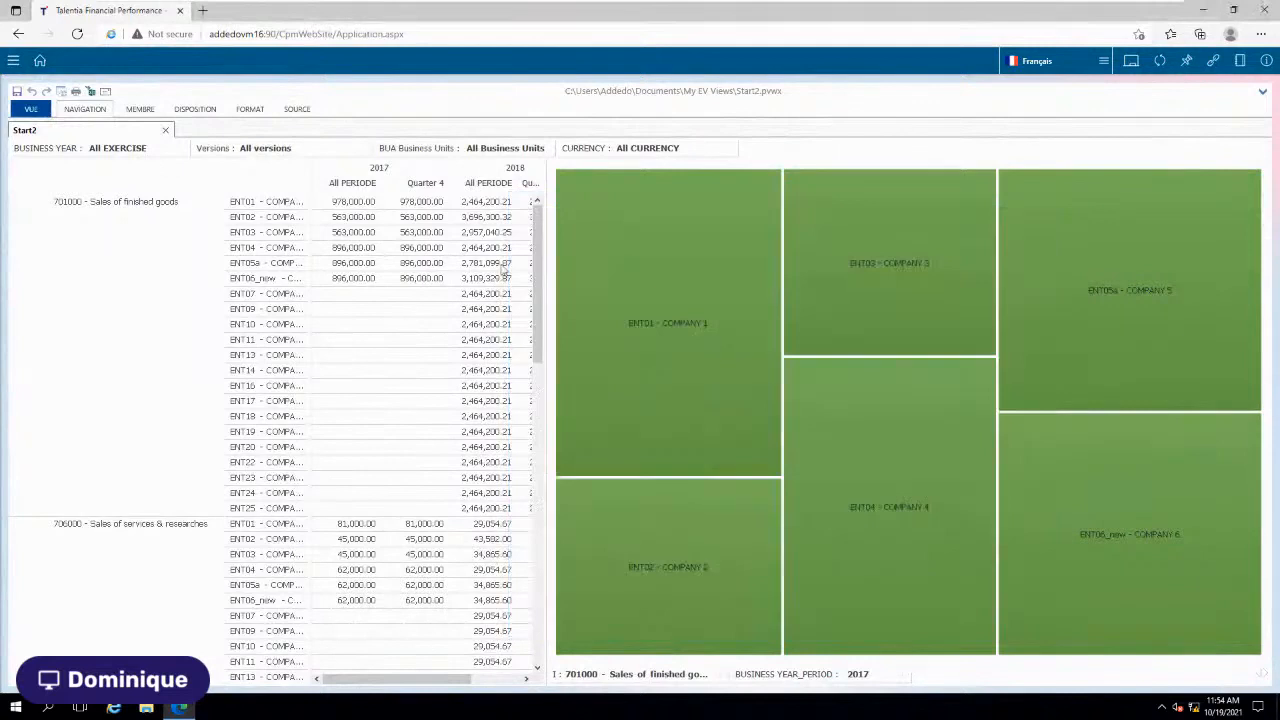
left_click(653, 151)
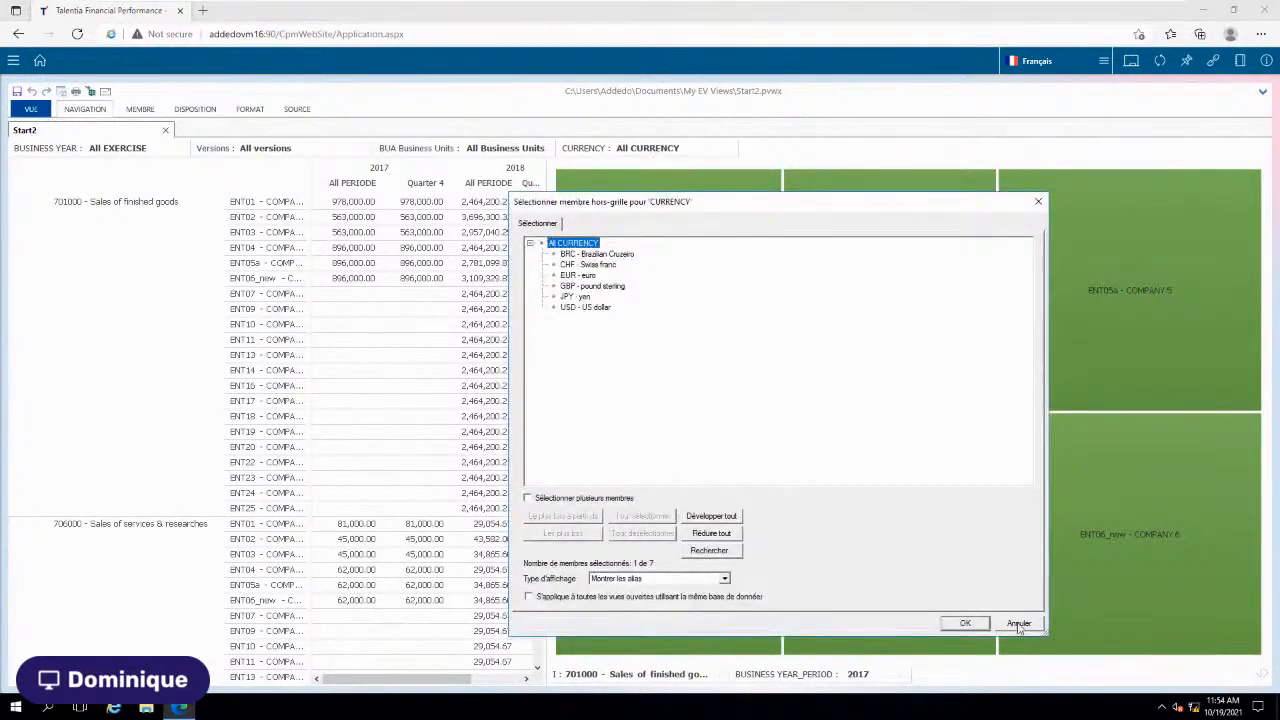
left_click(1018, 623)
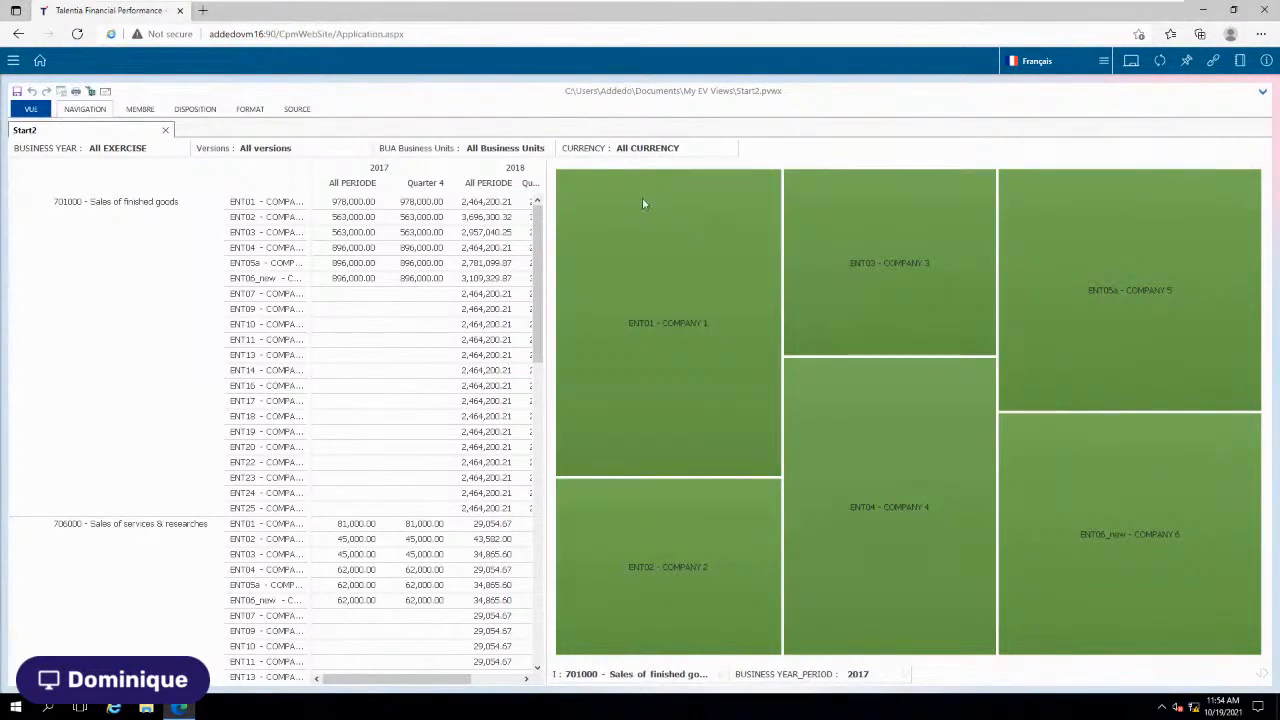
Step: Drill into ENT01 - COMPANY 1 to break its sales accounts down by currency, and set the ENTITY filter to All ENTITY
double_click(281, 211)
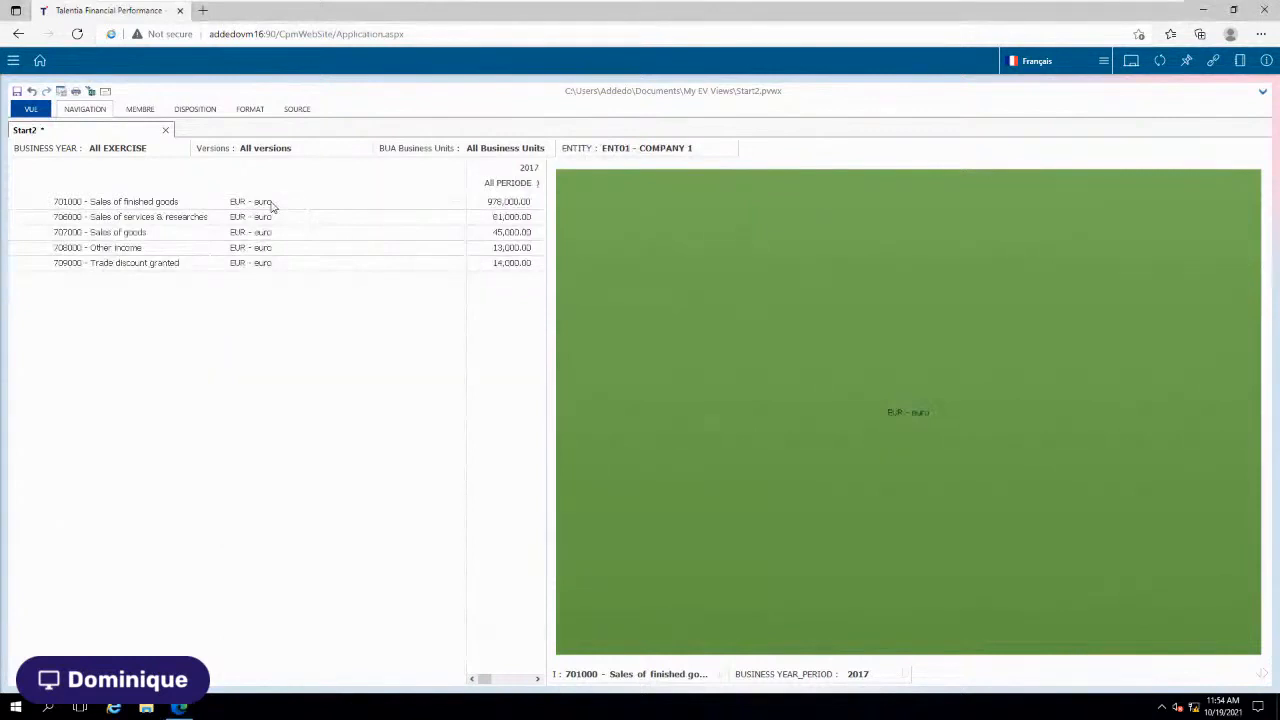
left_click(645, 150)
left_click(567, 243)
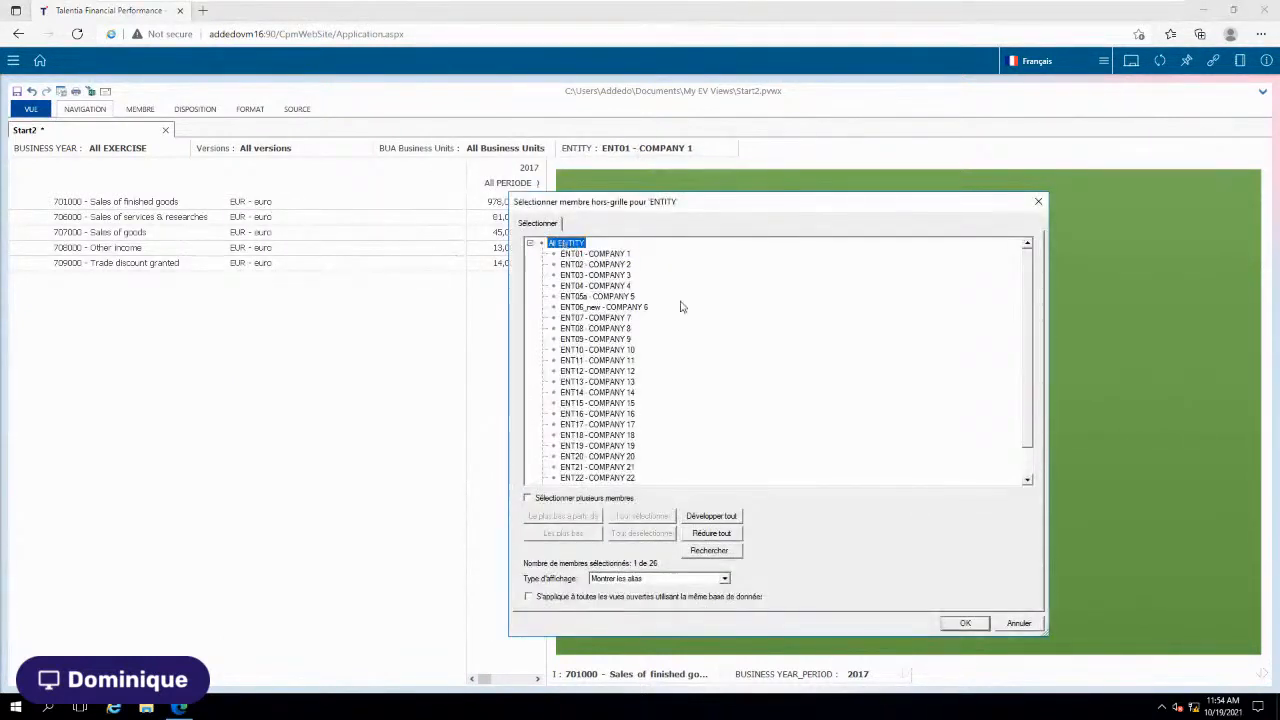
left_click(966, 624)
mouse_move(847, 612)
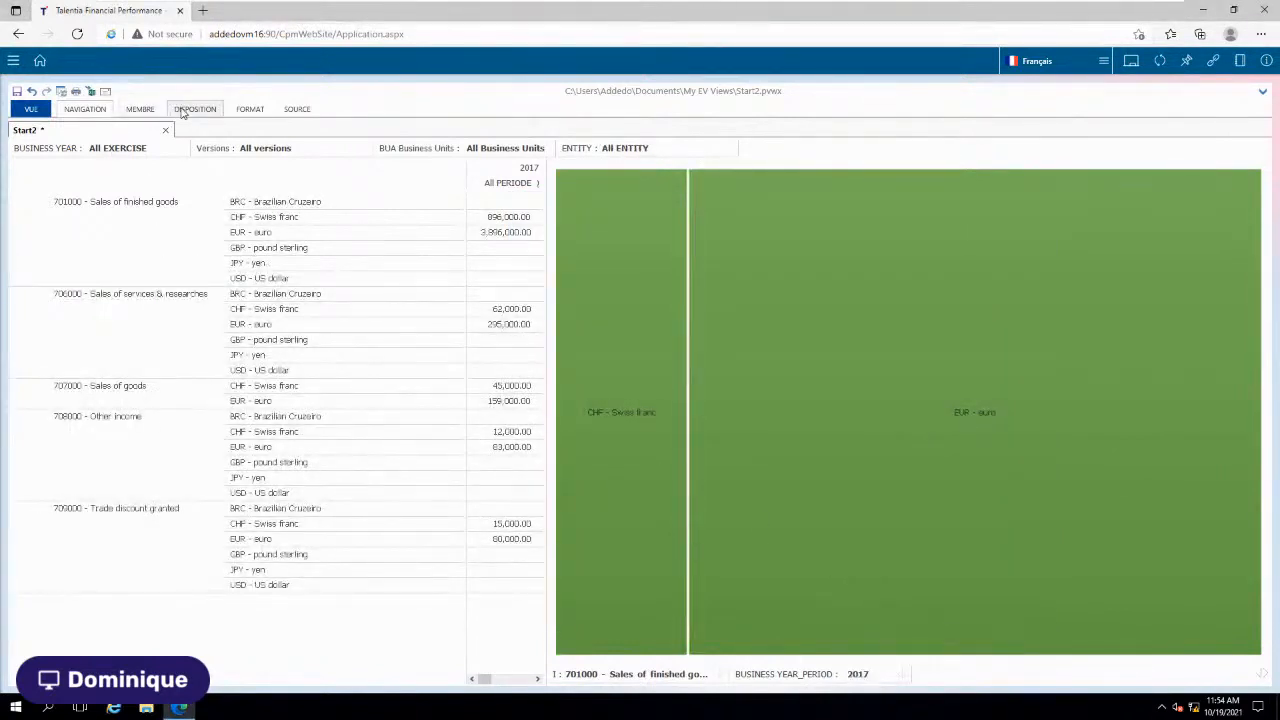
Step: Display the Start2 view as a table only, and switch its presentation to the chart only
left_click(183, 113)
left_click(31, 143)
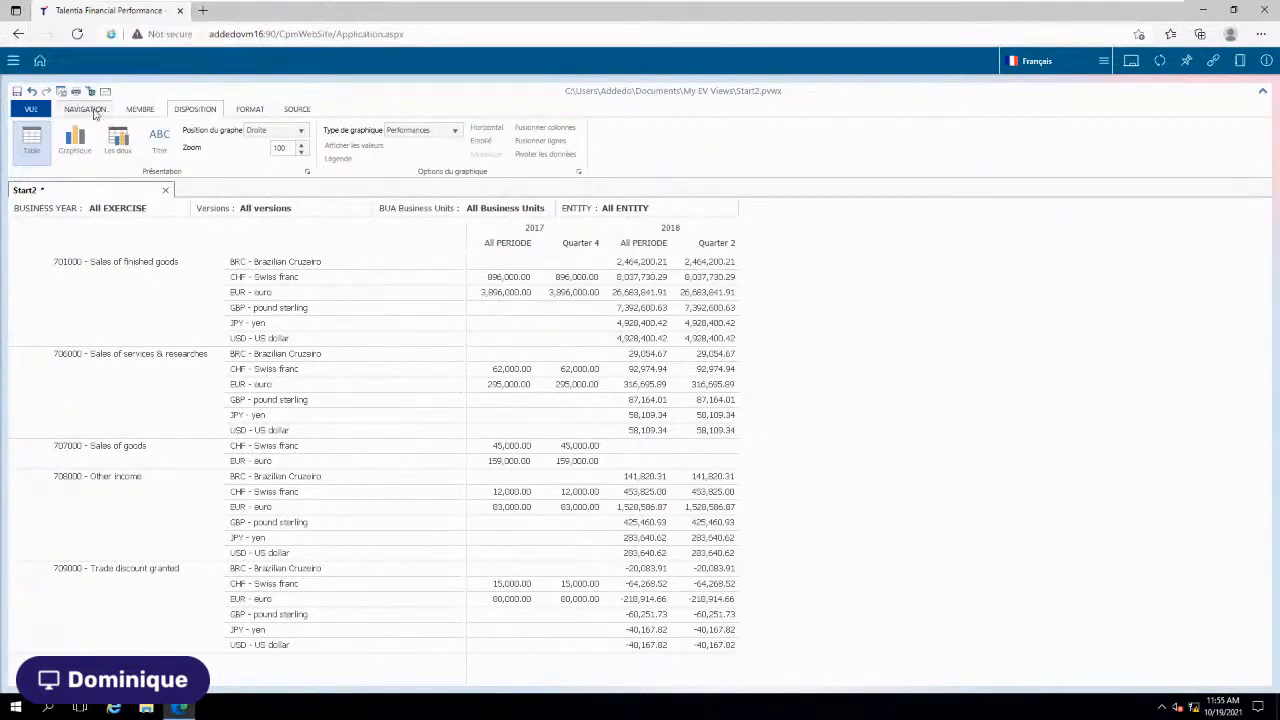
left_click(85, 140)
Step: Change the chart type to Barre in the chart options and set the chart's BUSINESS_YEAR_PERIOD to 2018
right_click(321, 352)
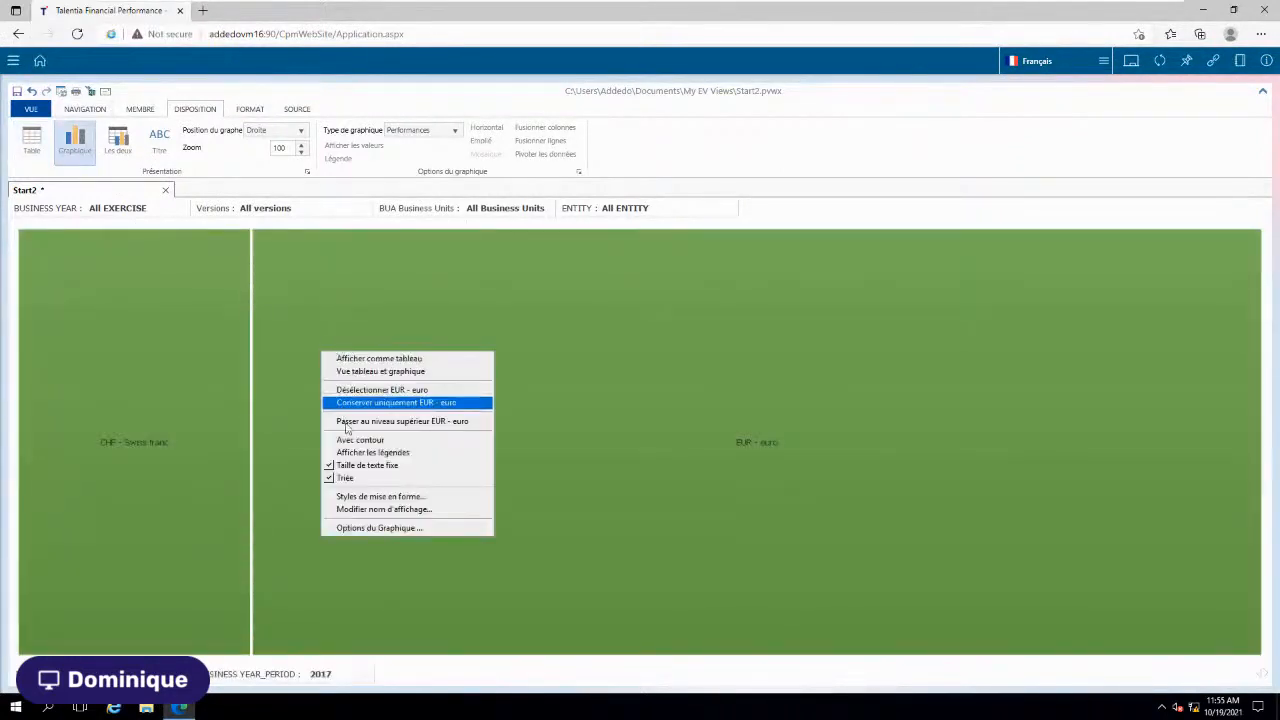
left_click(356, 528)
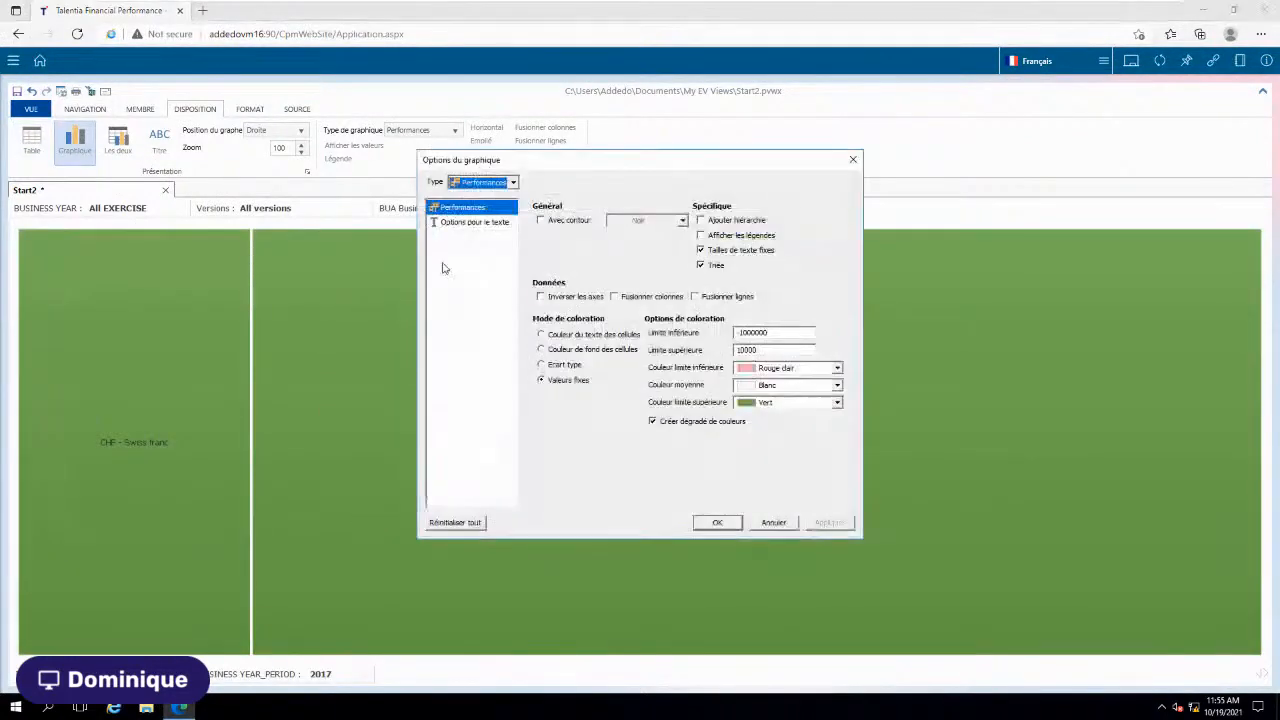
left_click(469, 190)
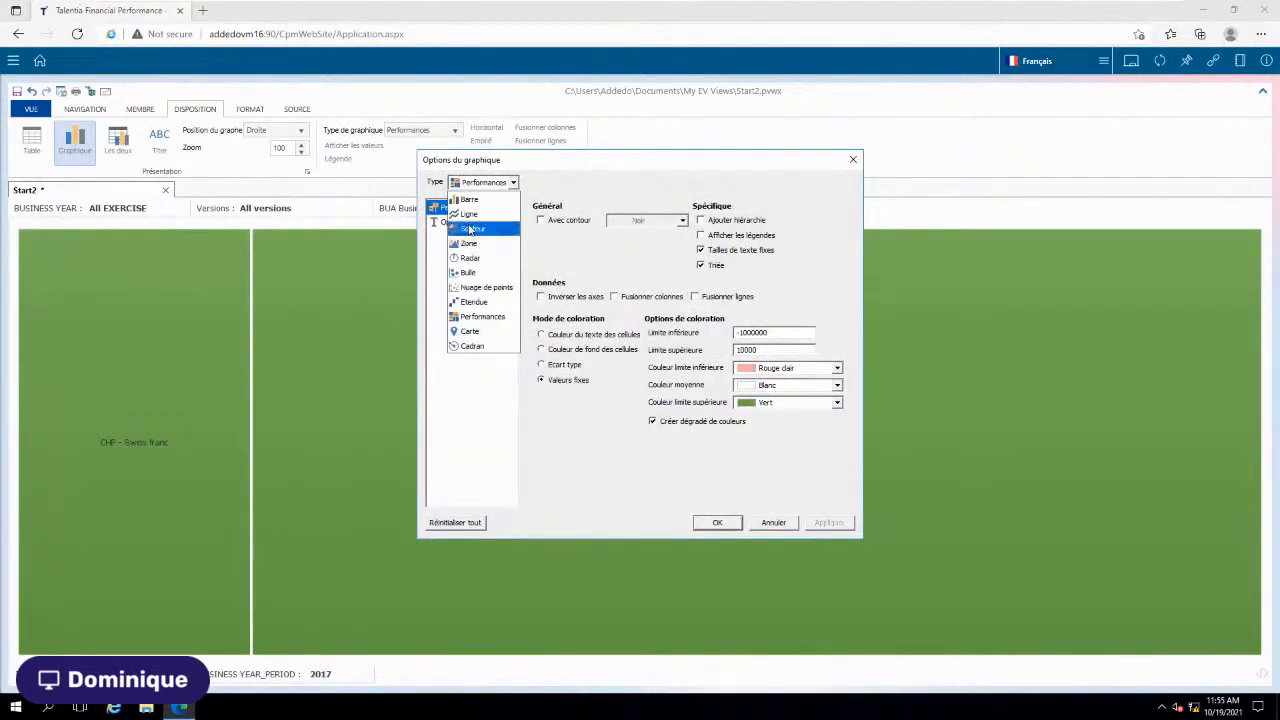
left_click(472, 201)
left_click(713, 523)
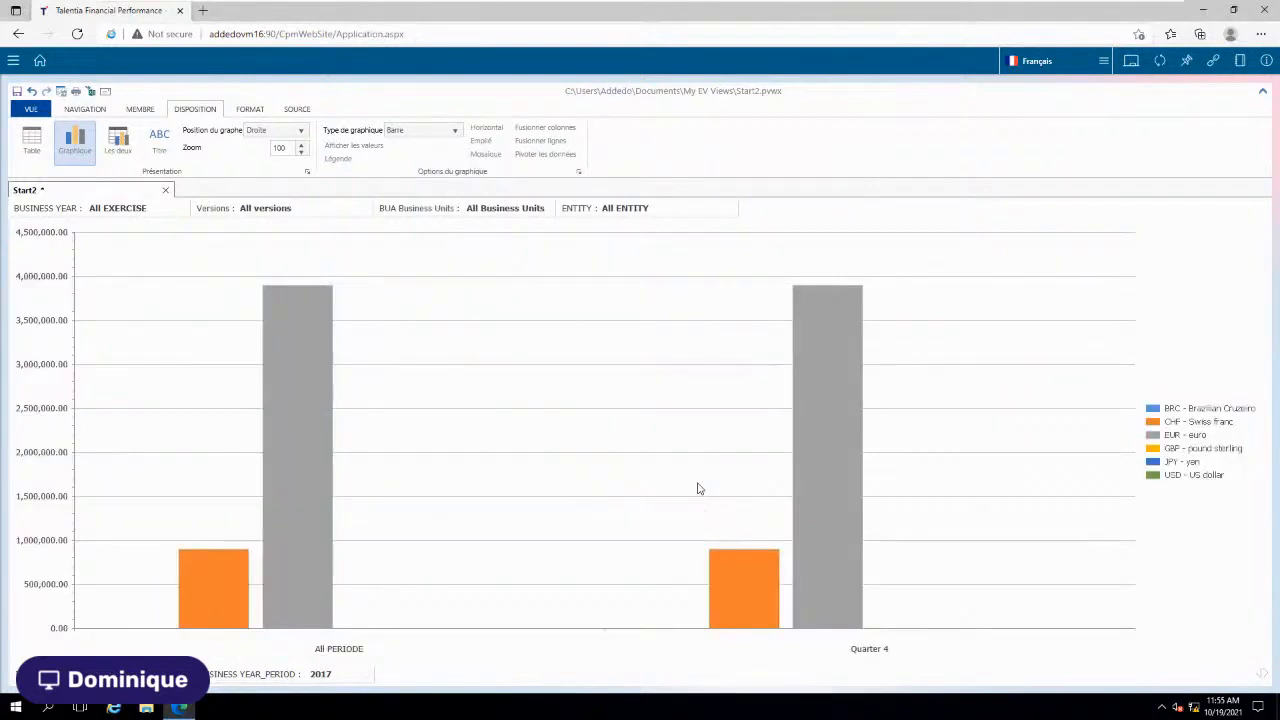
left_click(369, 675)
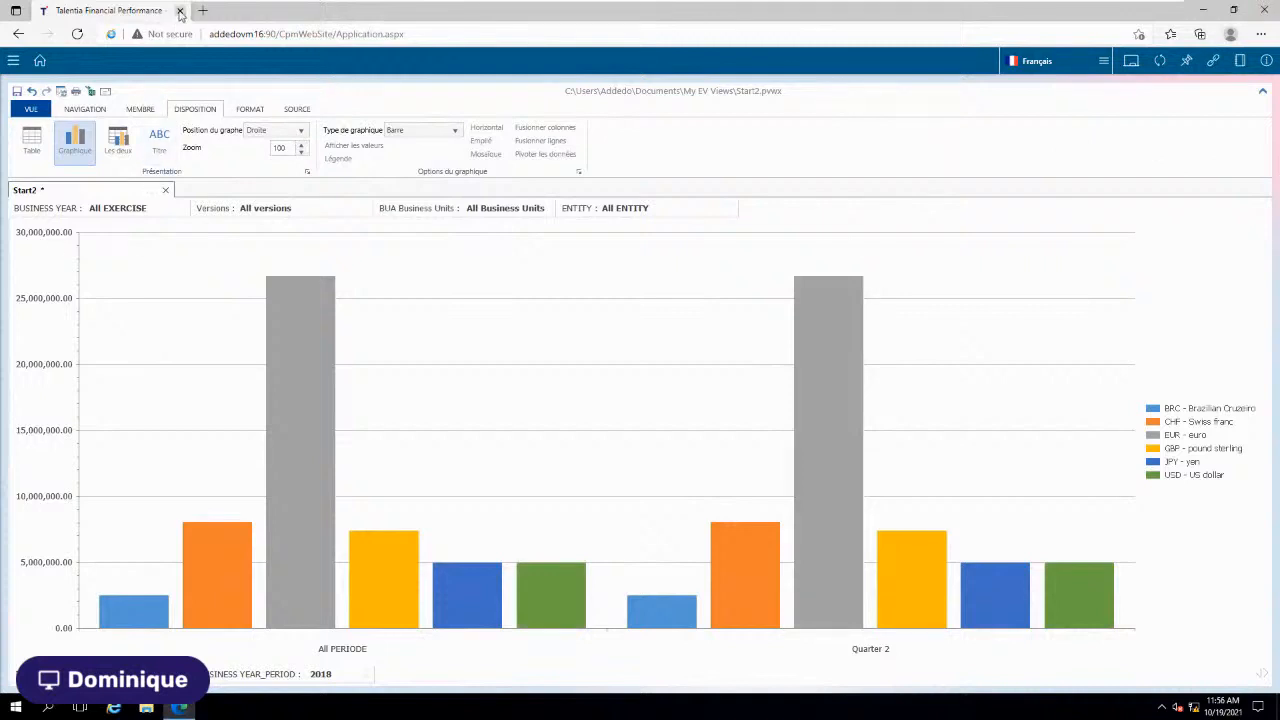
Step: Bring back the side menu and show the standard menu's modules, including Restitution et analyse
left_click(13, 61)
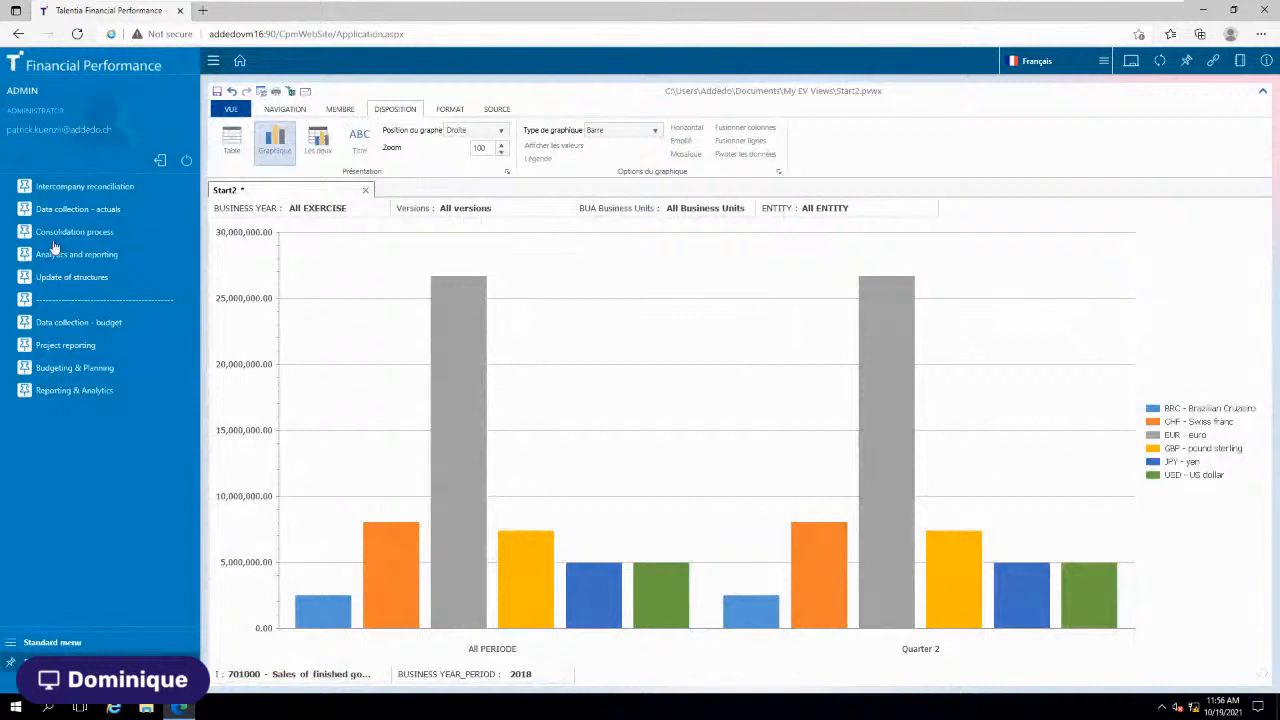
left_click(52, 643)
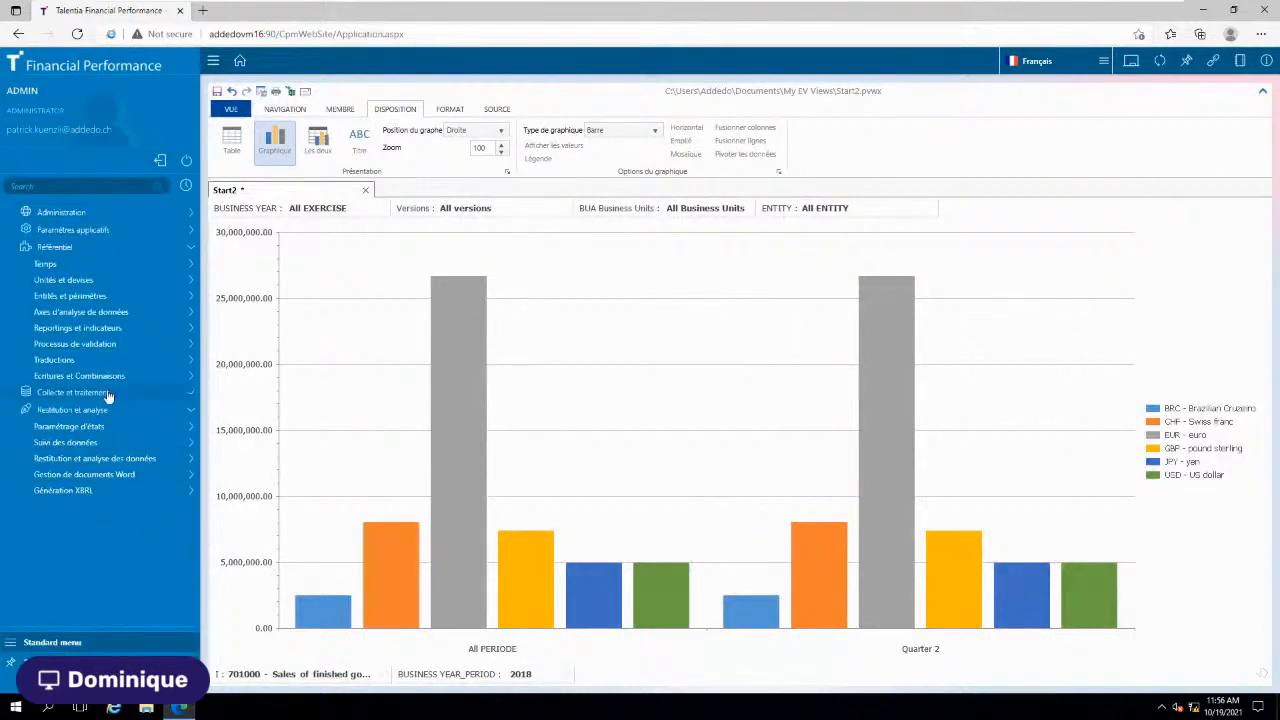
Step: Switch to the PowerPoint slide show and advance to the Talentia CPM reporting workflow slide
left_click(1132, 12)
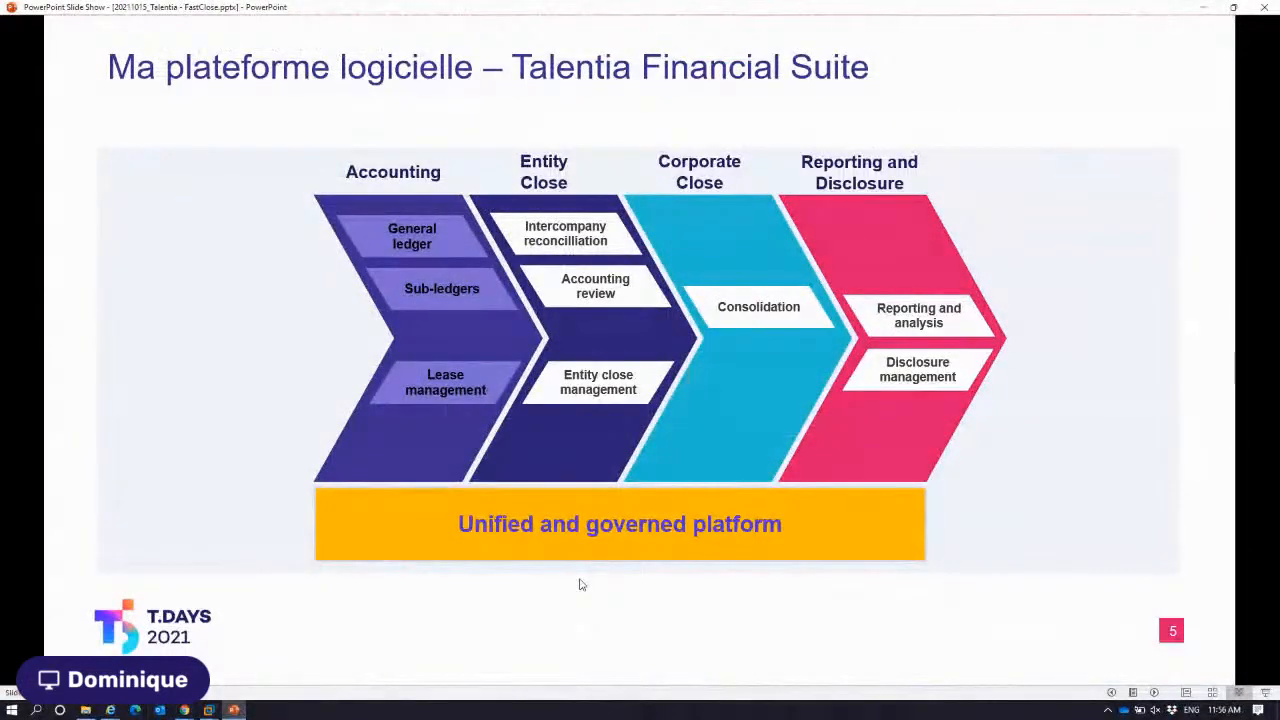
left_click(580, 585)
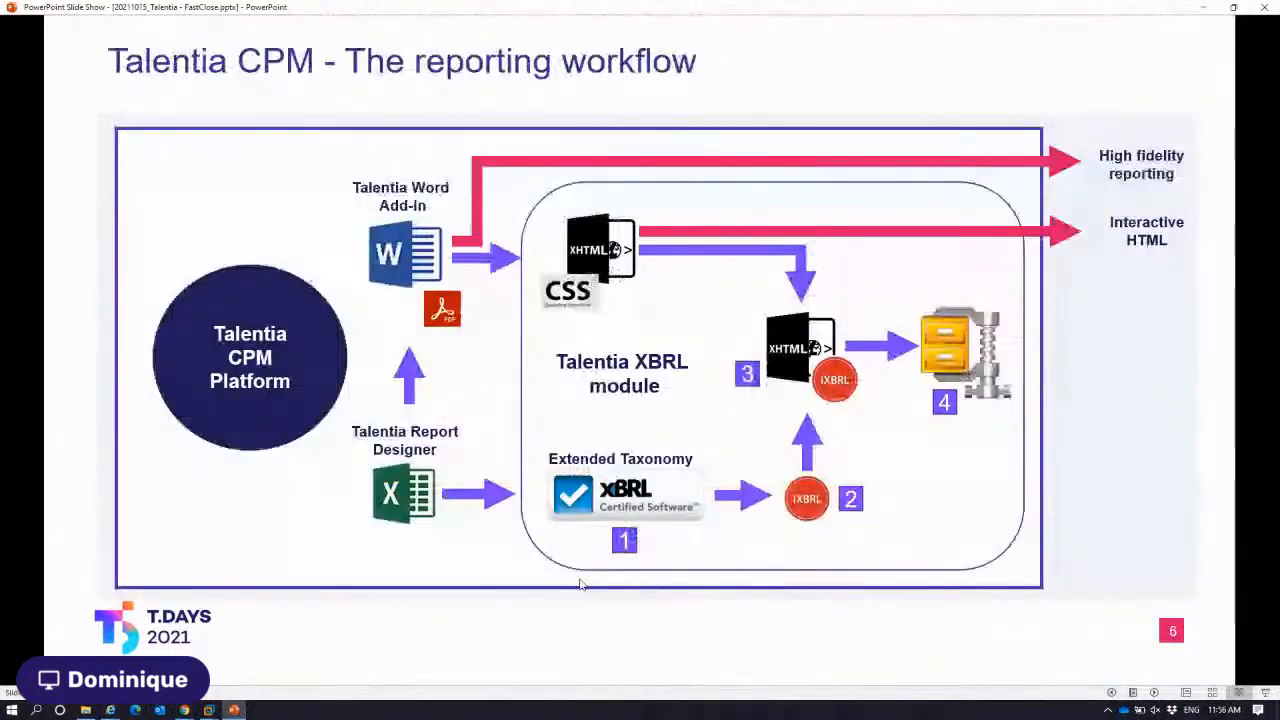